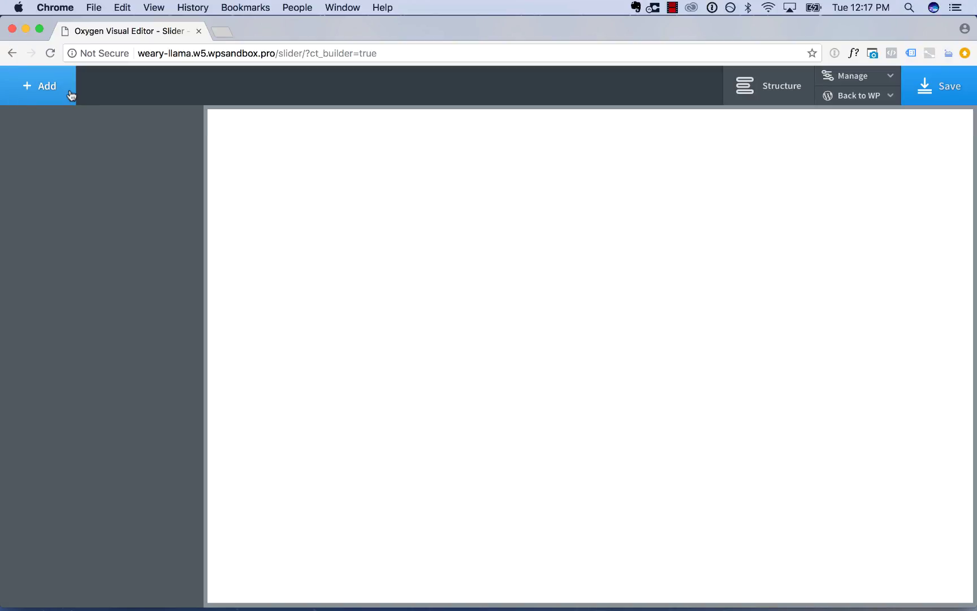
# Step: Add a section to the page and give it a blue #246ed6 background
pyautogui.click(71, 94)
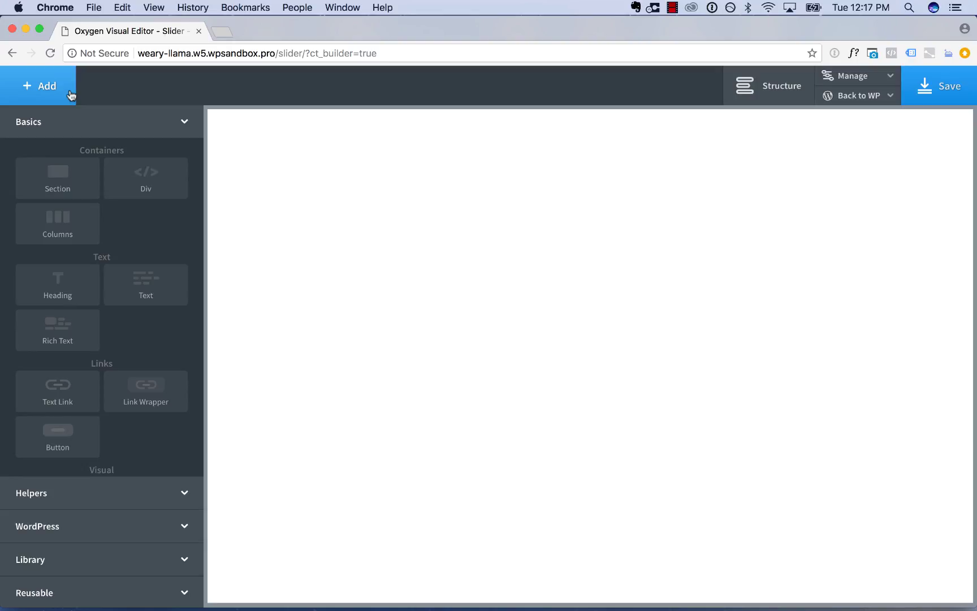
pyautogui.click(59, 177)
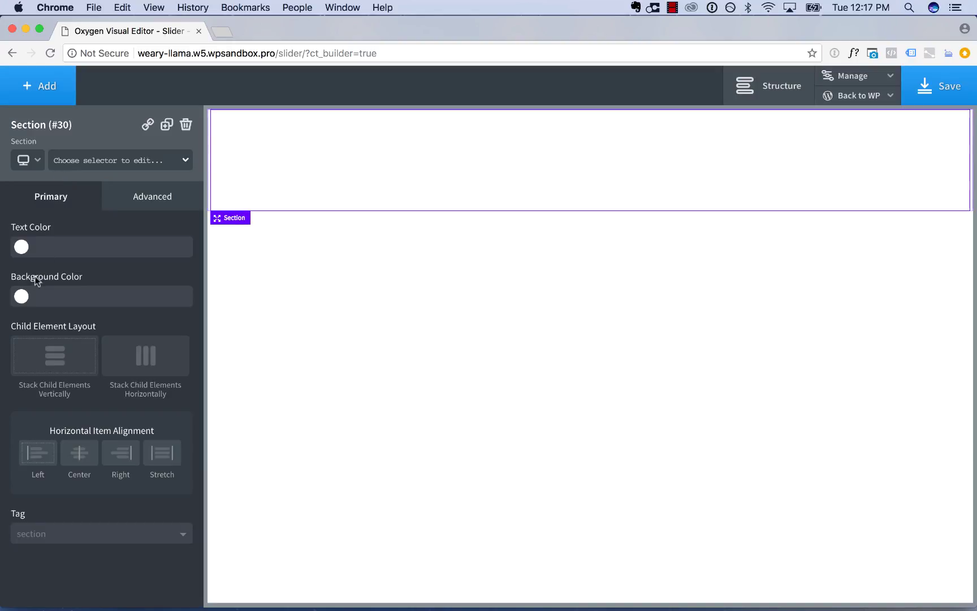
pyautogui.click(22, 296)
pyautogui.moveTo(88, 330); pyautogui.dragTo(96, 329)
pyautogui.click(130, 362)
pyautogui.moveTo(129, 368); pyautogui.dragTo(132, 380)
# Step: Set the section's text colour to white #ffffff
pyautogui.click(23, 248)
pyautogui.moveTo(39, 286); pyautogui.dragTo(20, 260)
pyautogui.click(72, 212)
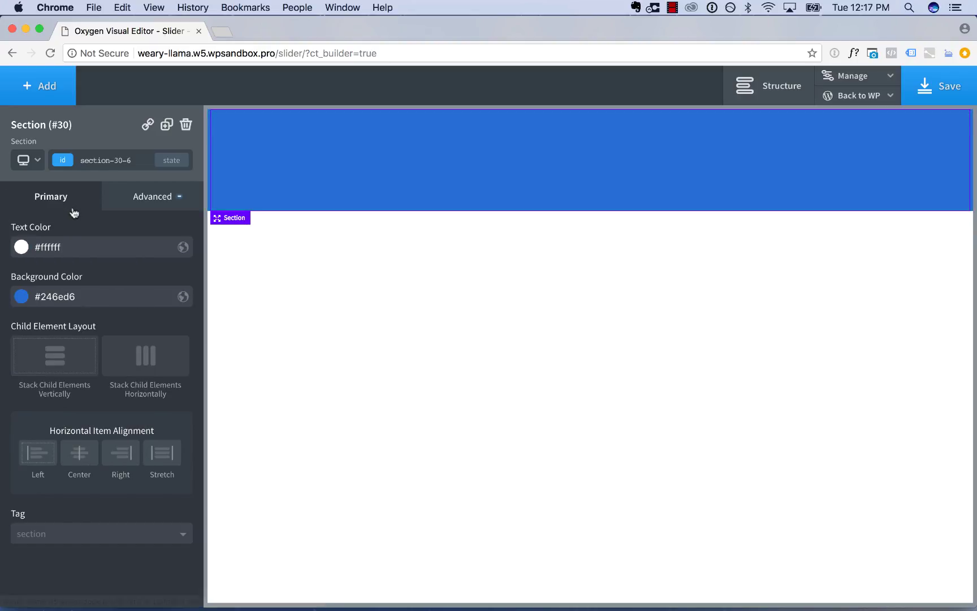
# Step: Insert a Slider element from the Helpers group into the blue section
pyautogui.click(39, 102)
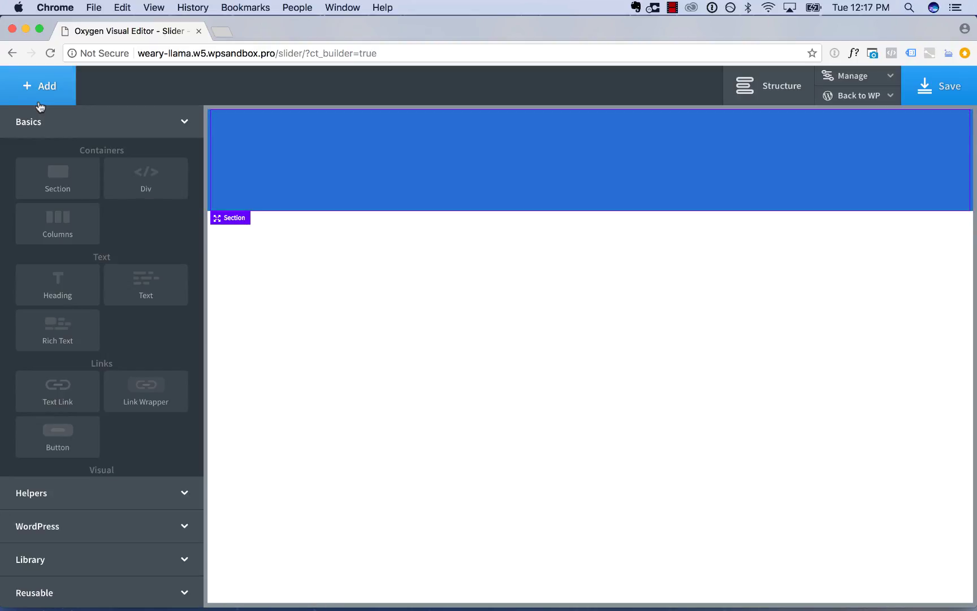
pyautogui.click(94, 486)
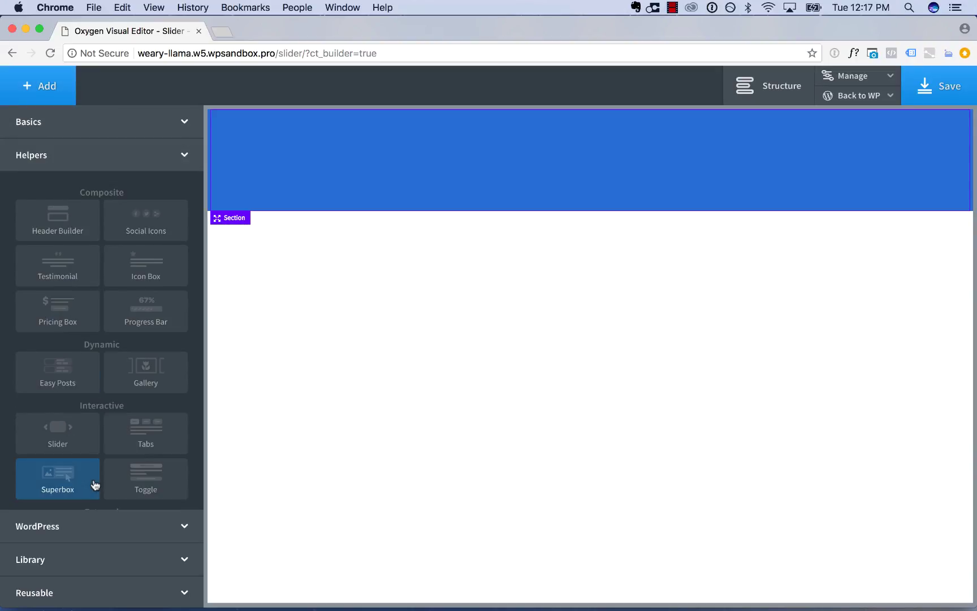
pyautogui.click(58, 431)
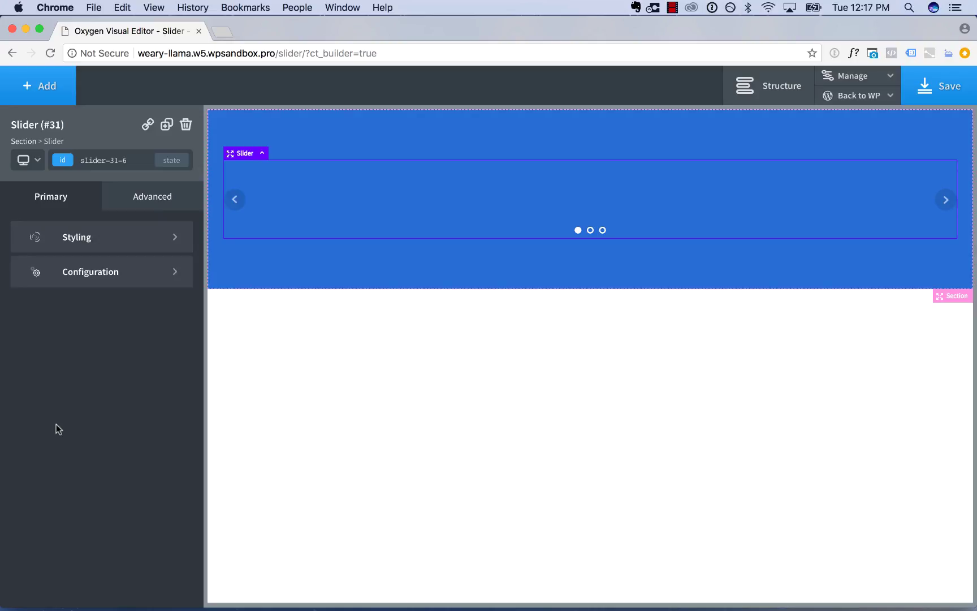
# Step: Expand Slider (#31) in the Structure panel to list slides #32, #33 and #34
pyautogui.click(737, 93)
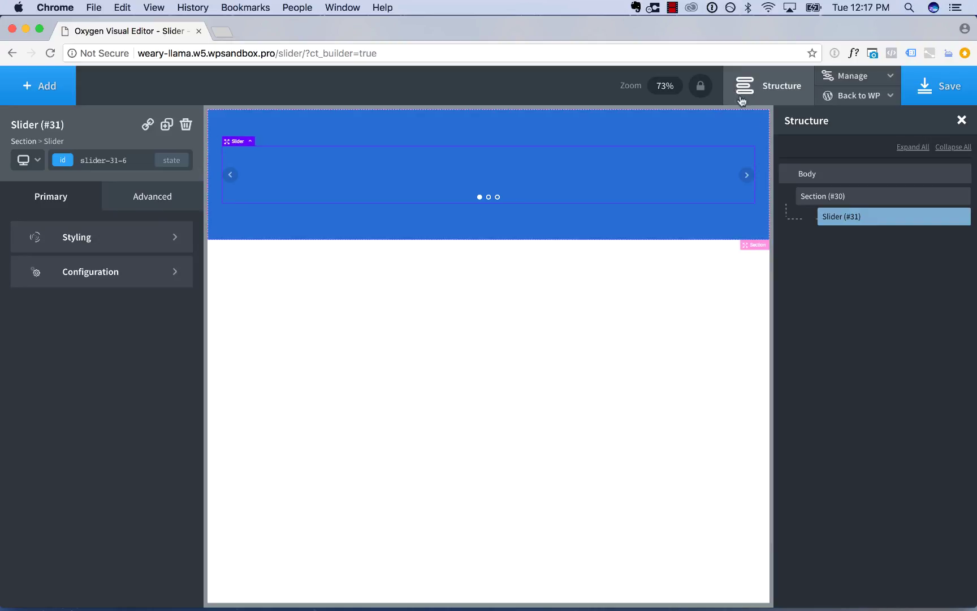
pyautogui.click(808, 218)
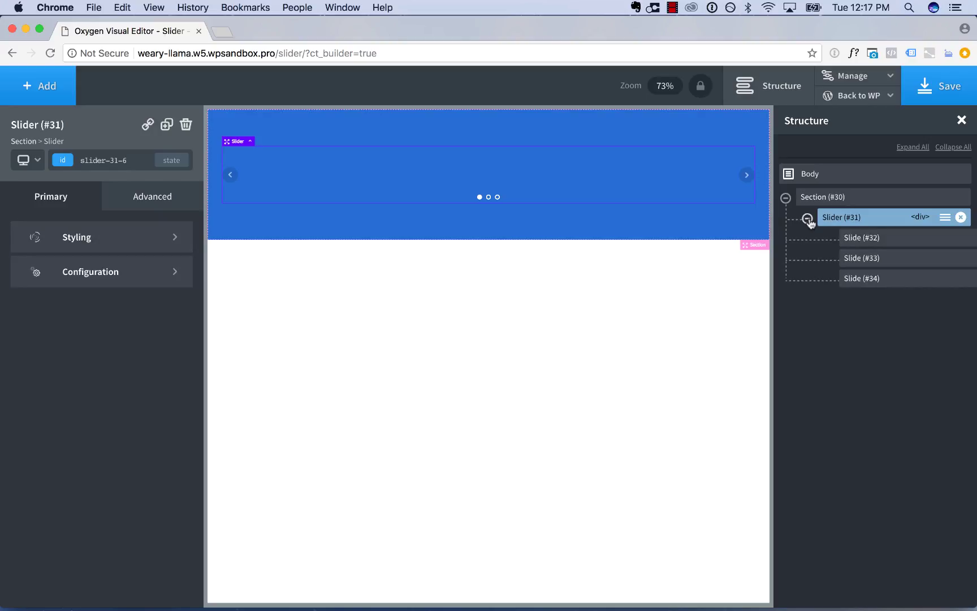
pyautogui.click(854, 242)
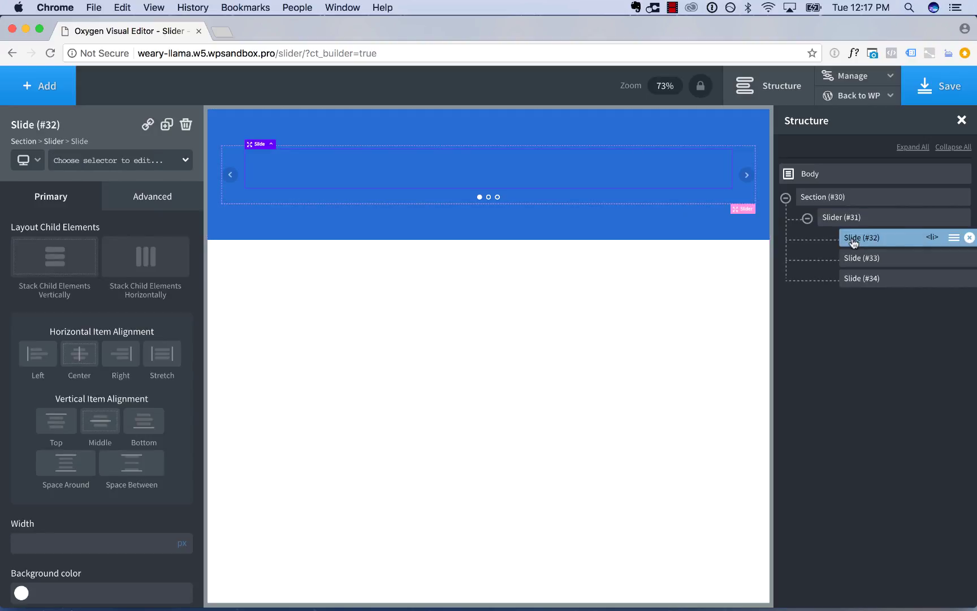
pyautogui.click(861, 259)
pyautogui.click(861, 280)
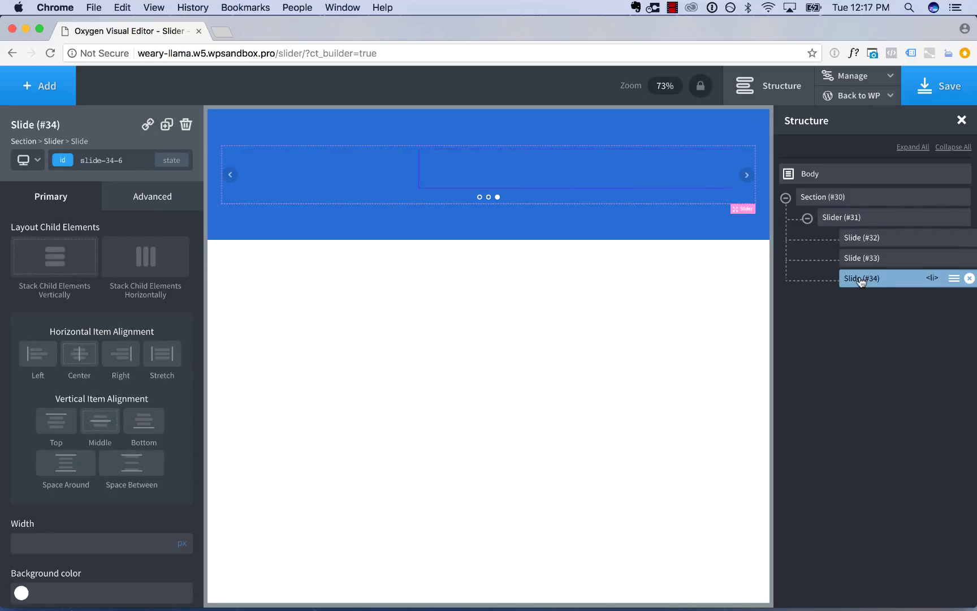
# Step: Delete Slide (#33) and duplicate Slide (#34) into a new third slide
pyautogui.click(860, 259)
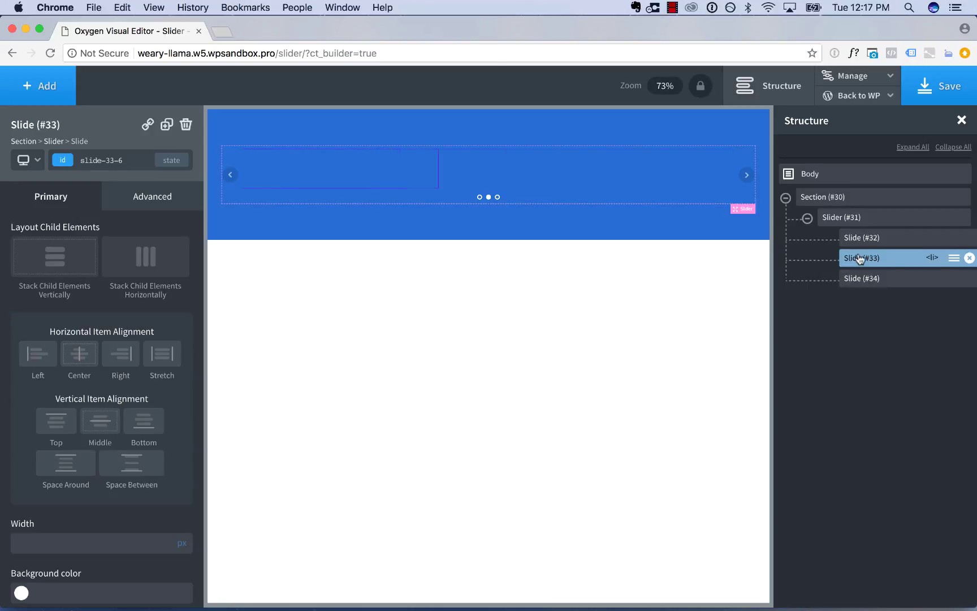
pyautogui.click(969, 258)
pyautogui.click(887, 261)
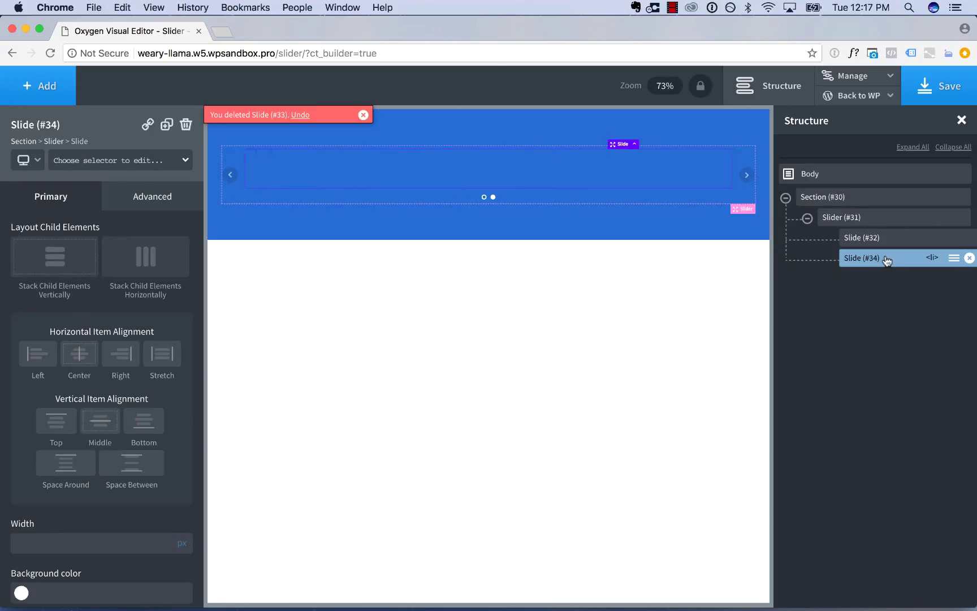
pyautogui.click(172, 128)
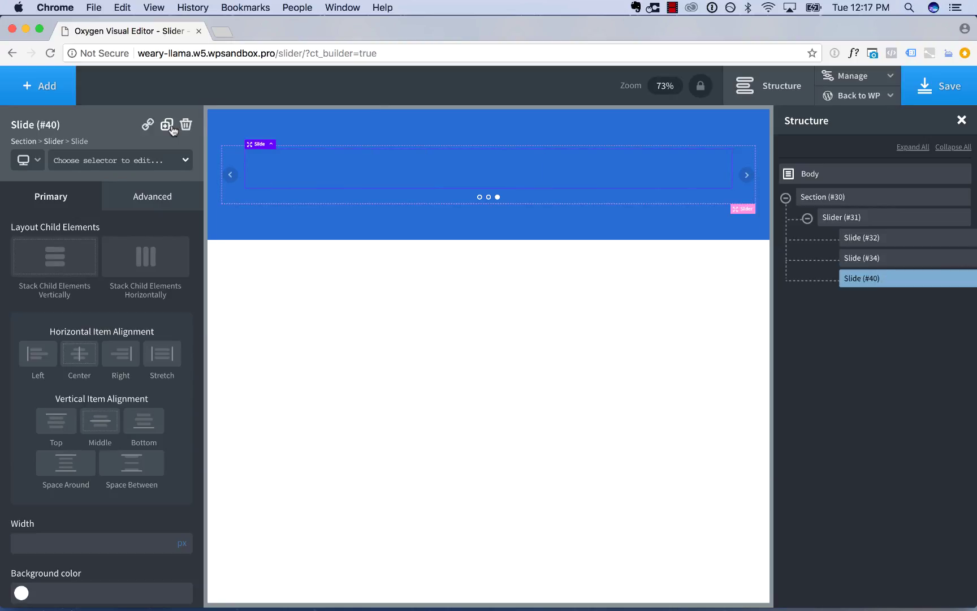
# Step: Add a heading to the third slide from the Basics elements
pyautogui.click(30, 88)
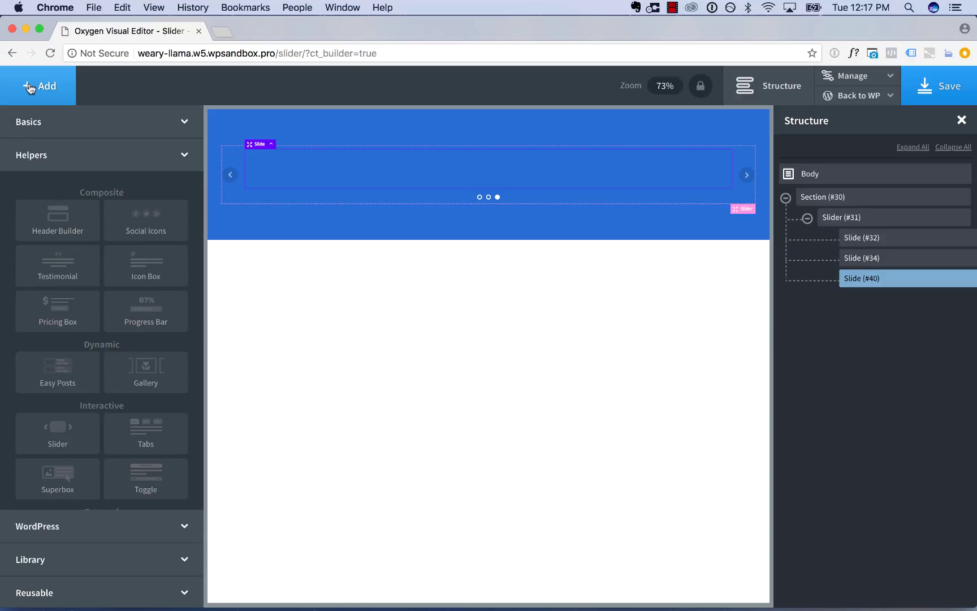
pyautogui.click(49, 121)
pyautogui.click(63, 283)
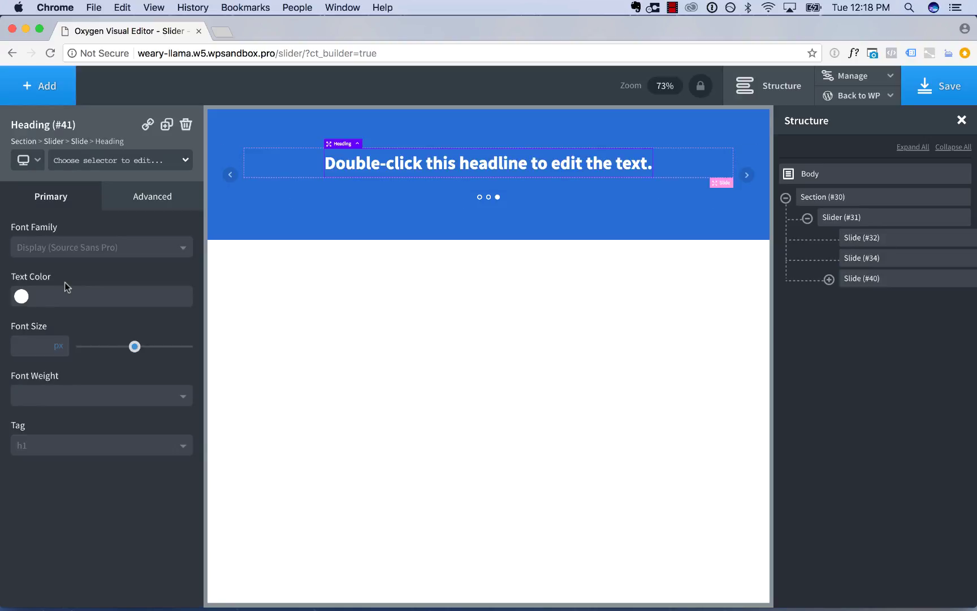
# Step: Add an image showing the orange flower photo, set to 600 px wide
pyautogui.click(20, 86)
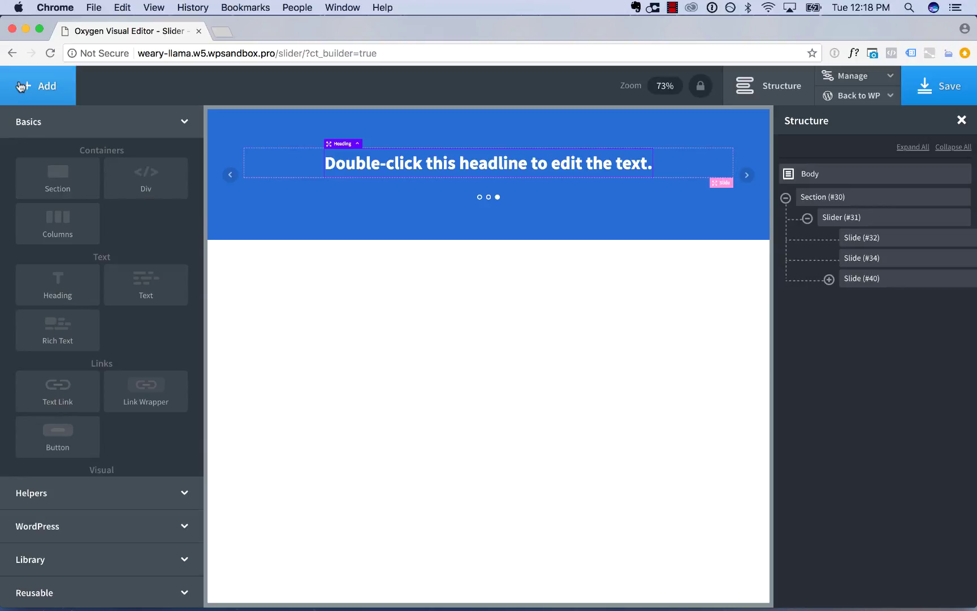
pyautogui.scroll(-3, 122, 321)
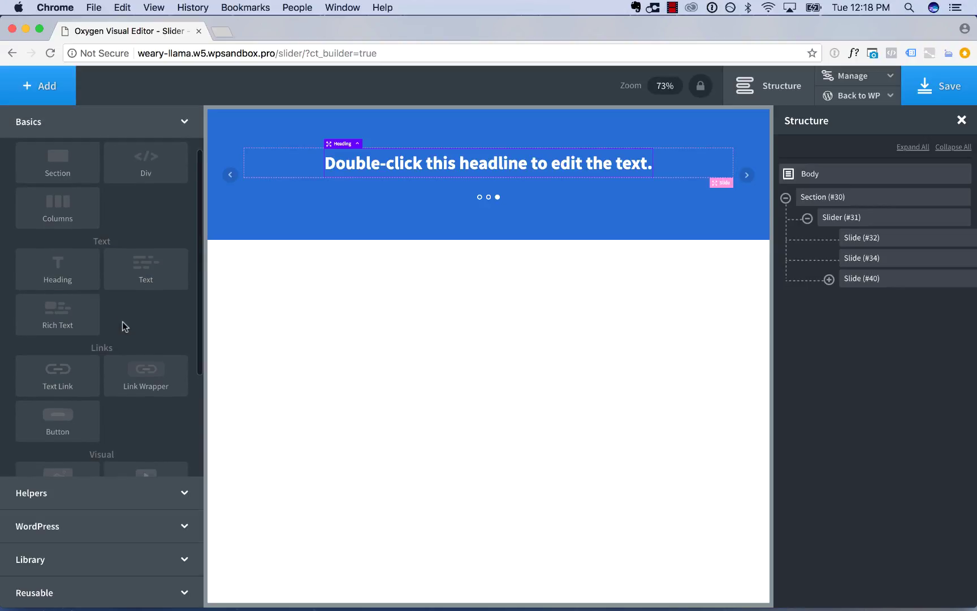
pyautogui.scroll(-3, 123, 322)
pyautogui.click(77, 407)
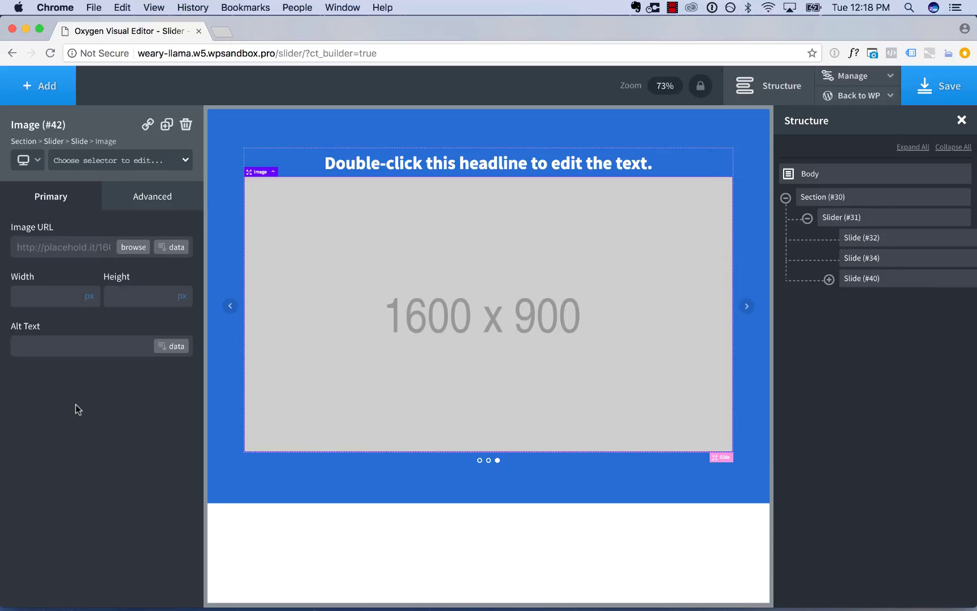
pyautogui.click(133, 252)
pyautogui.click(186, 211)
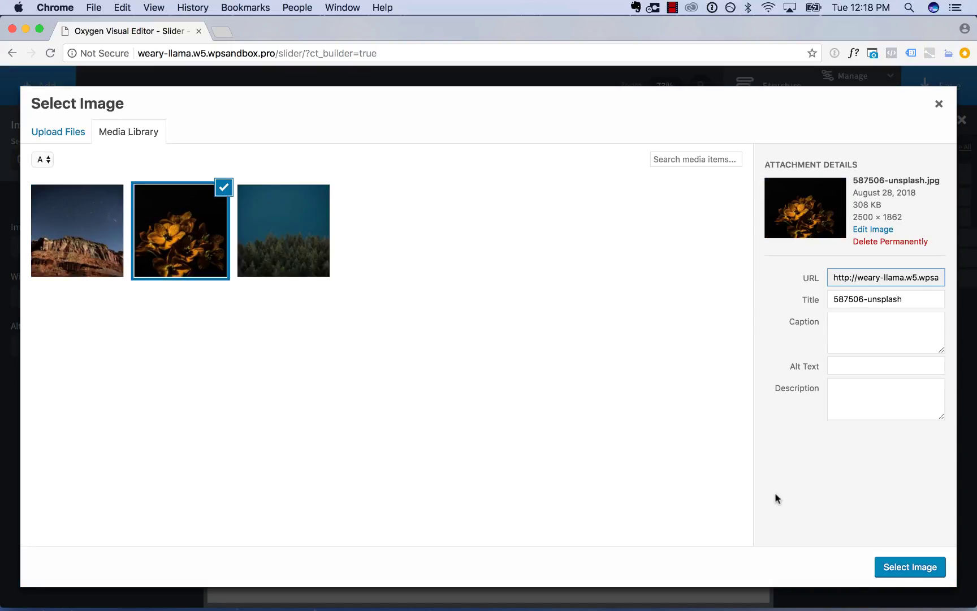
pyautogui.click(895, 576)
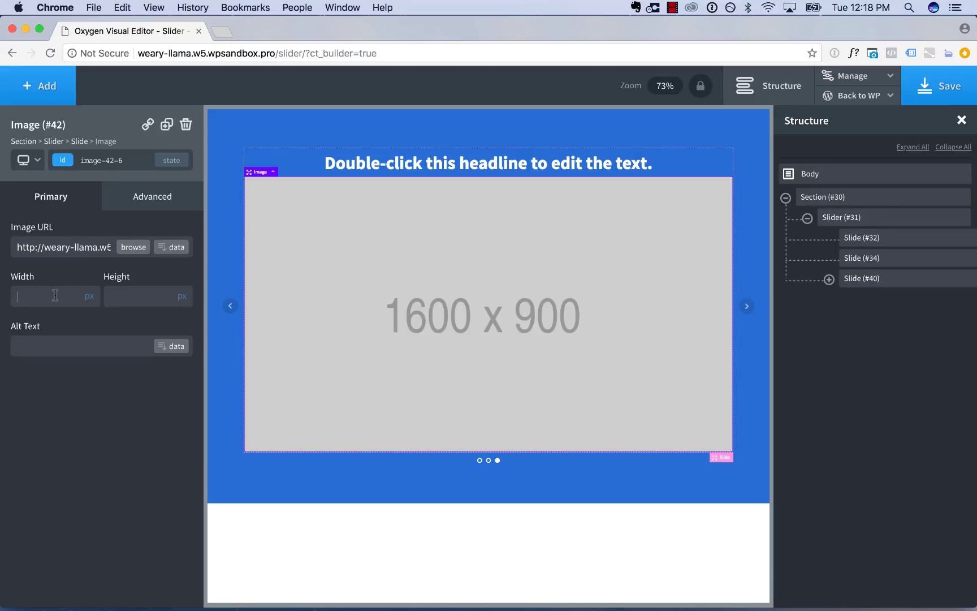
pyautogui.write('600')
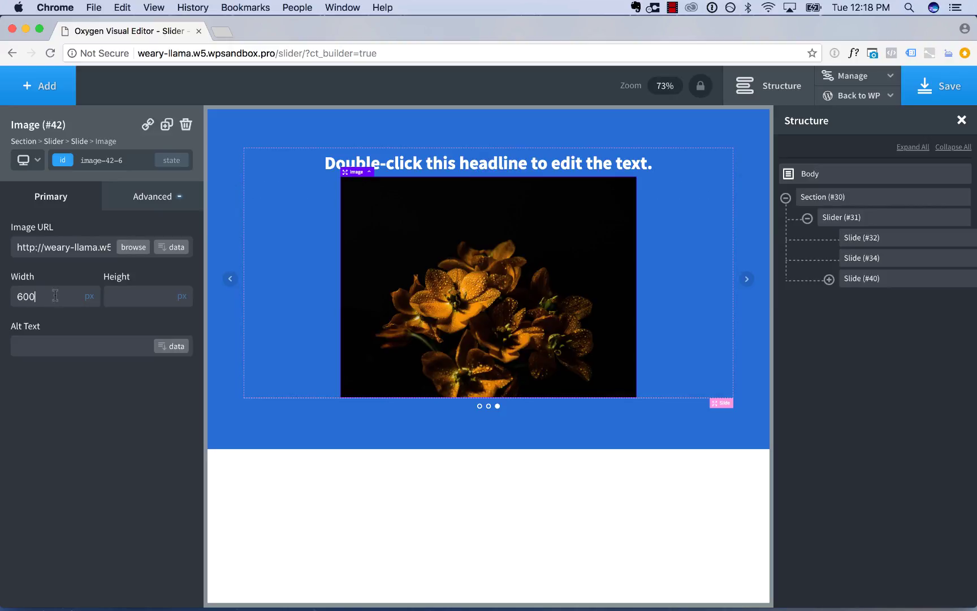
# Step: Add a button below the flower image
pyautogui.click(40, 86)
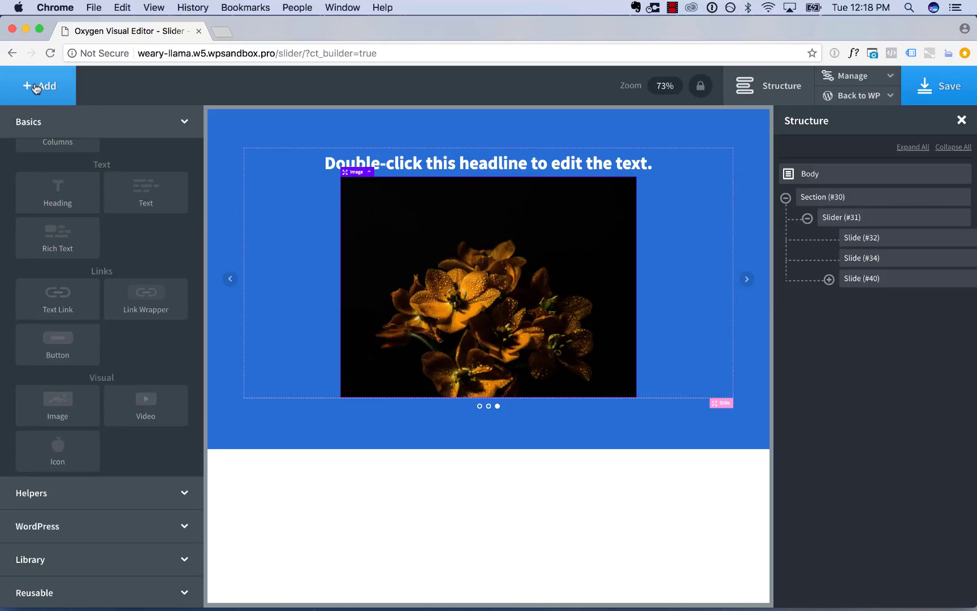
pyautogui.click(79, 358)
pyautogui.click(520, 195)
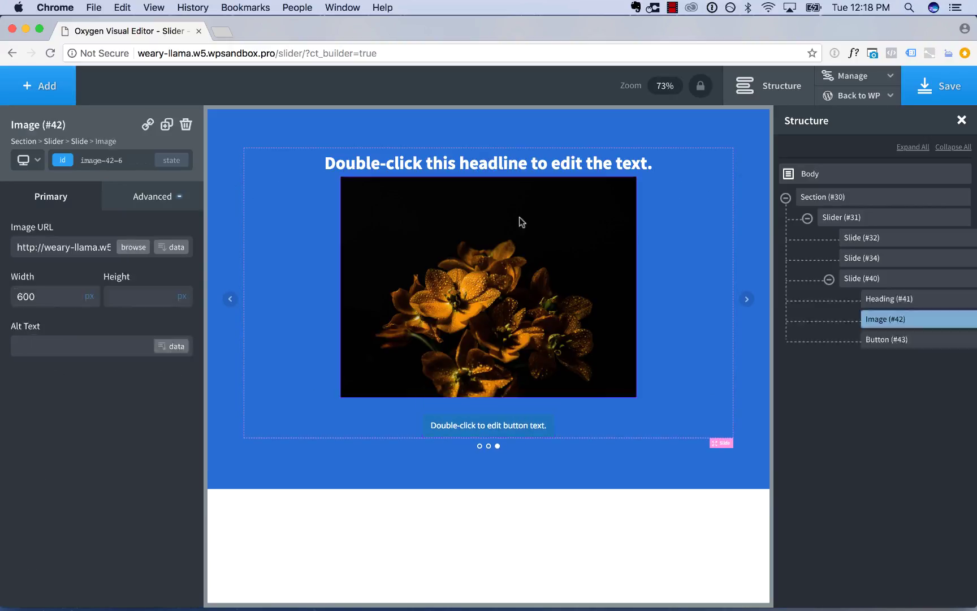
# Step: Add a video element to the first slide (#32)
pyautogui.click(746, 313)
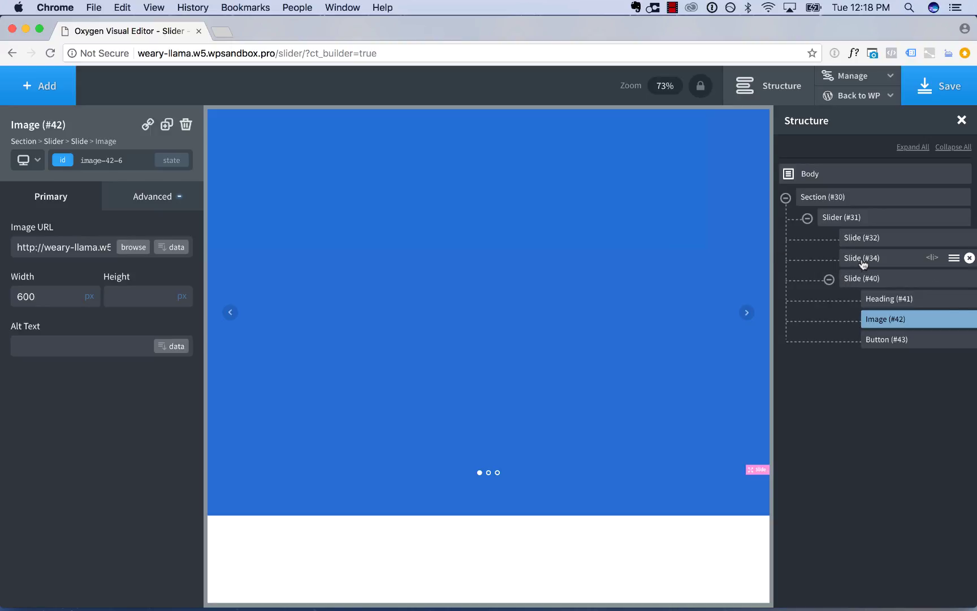
pyautogui.click(861, 240)
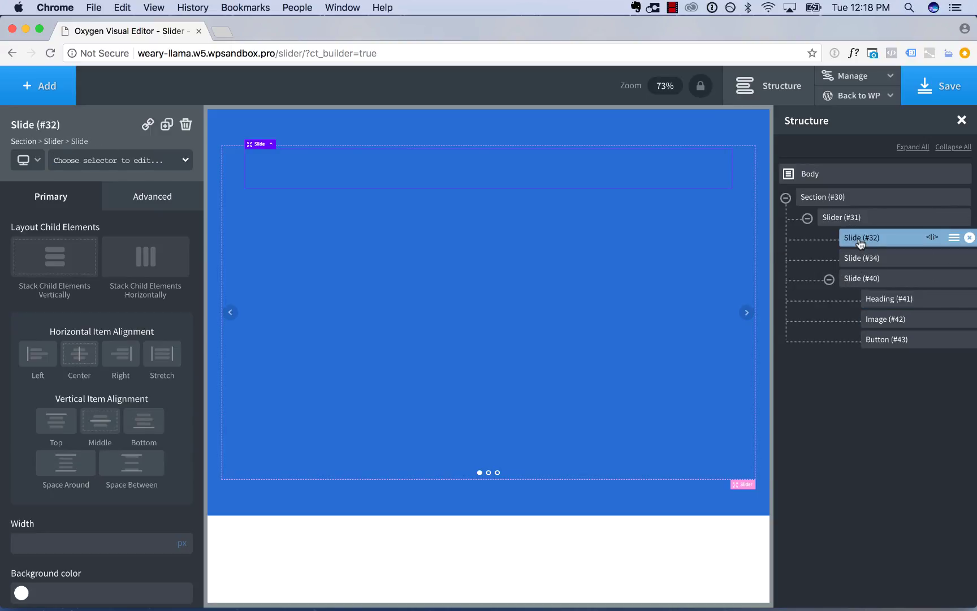
pyautogui.click(861, 258)
pyautogui.click(857, 239)
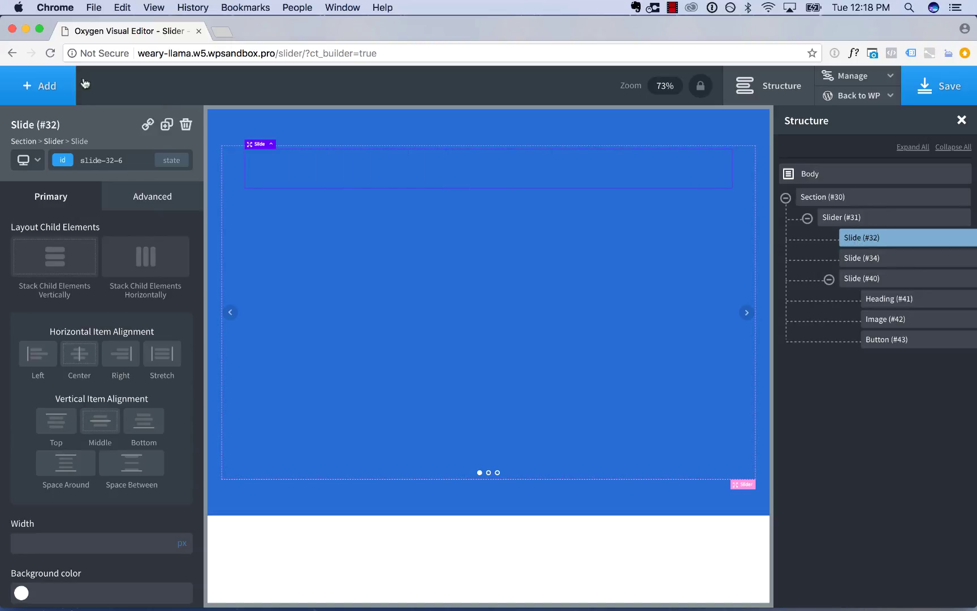
pyautogui.click(46, 86)
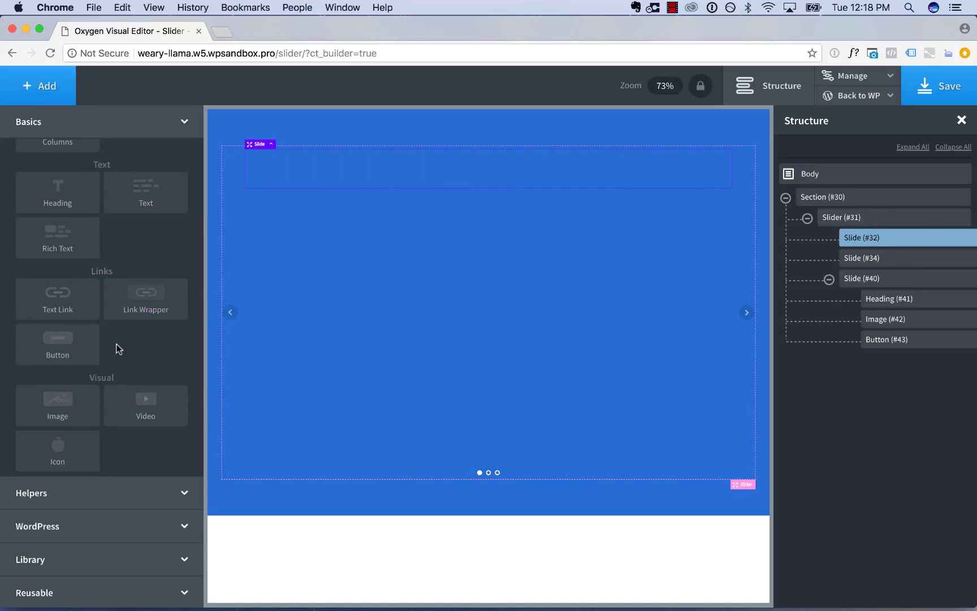
pyautogui.click(139, 399)
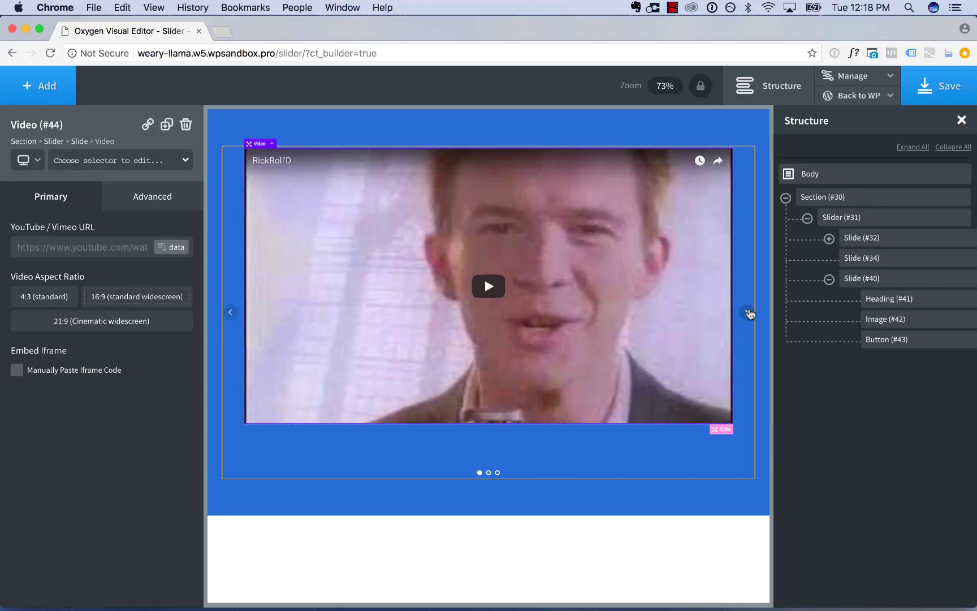
# Step: Advance to the next slide and insert a Button element
pyautogui.click(747, 313)
pyautogui.click(43, 85)
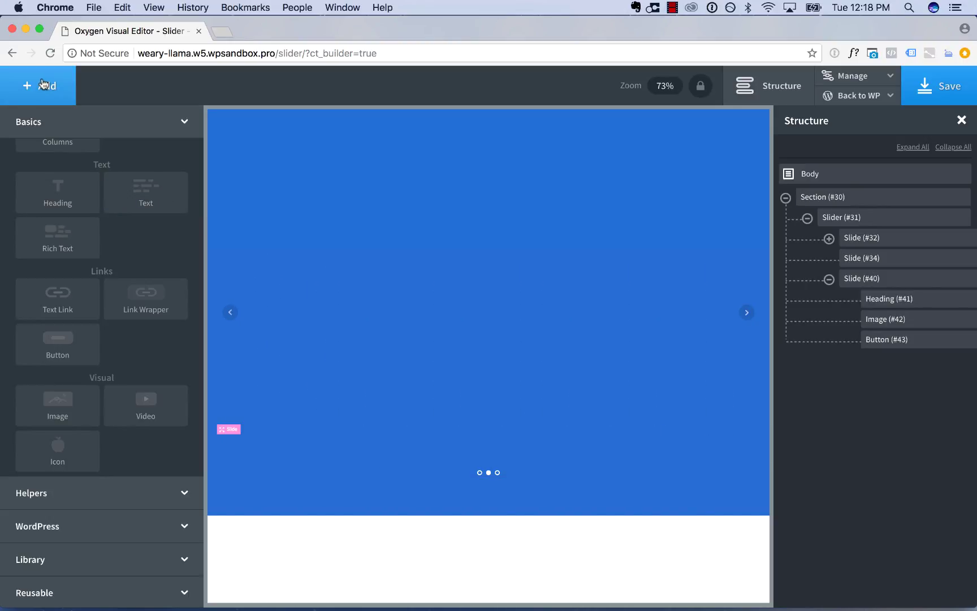
pyautogui.click(61, 343)
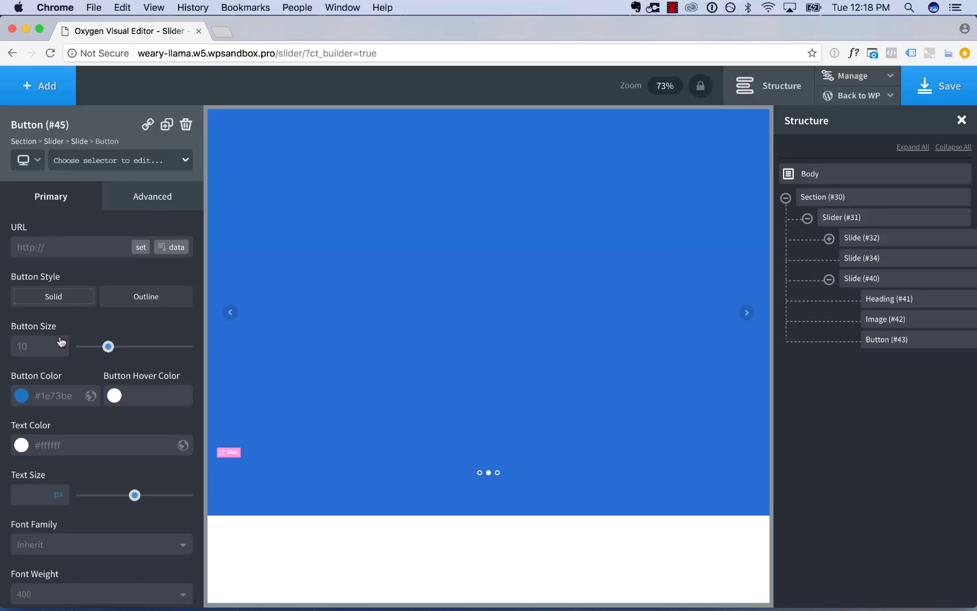
# Step: Drag Button (#45) into Slide (#34), then add Heading (#47) above it
pyautogui.click(830, 238)
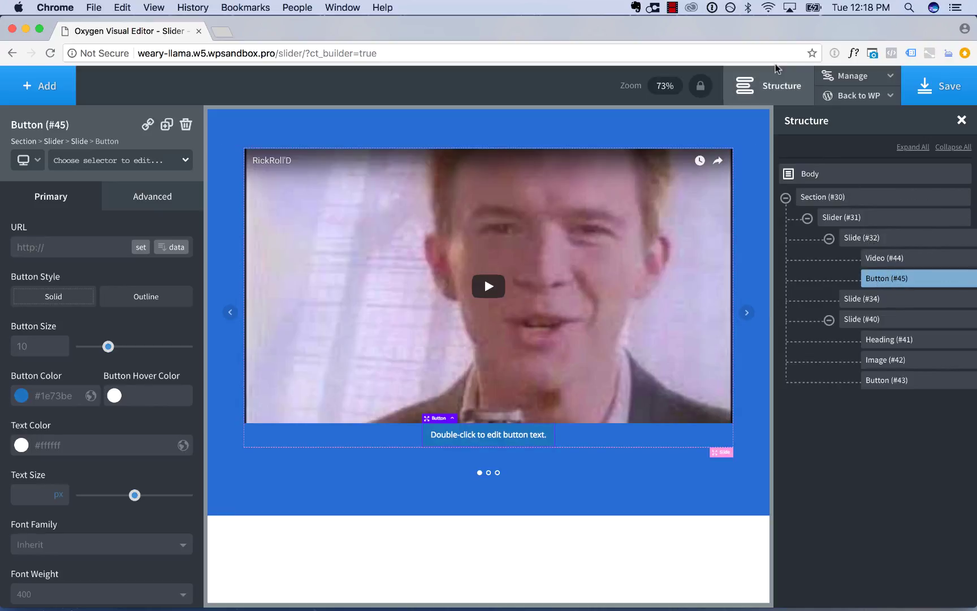
pyautogui.moveTo(878, 285)
pyautogui.mouseDown()
pyautogui.moveTo(880, 315)
pyautogui.moveTo(884, 301)
pyautogui.mouseUp()
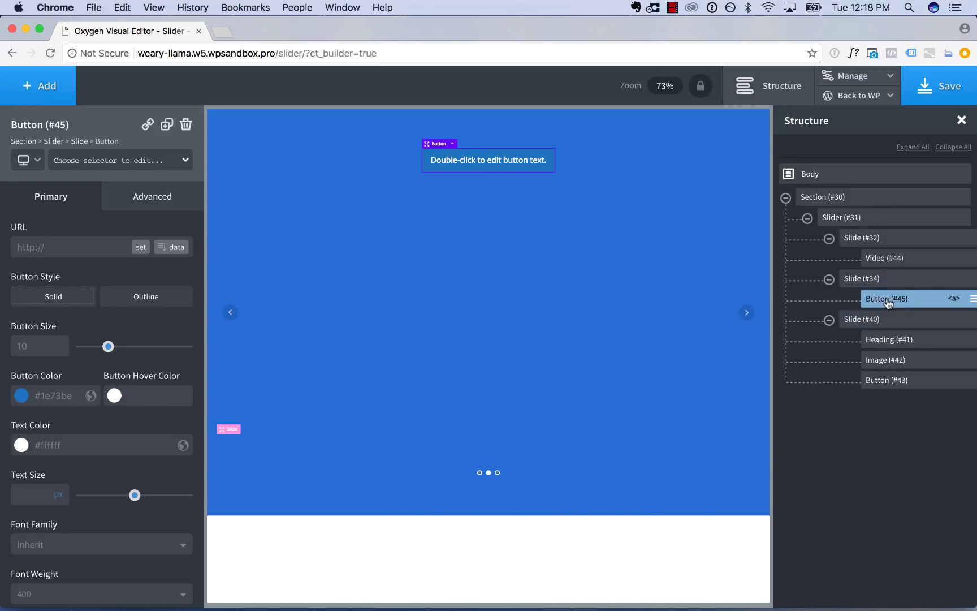
pyautogui.click(50, 85)
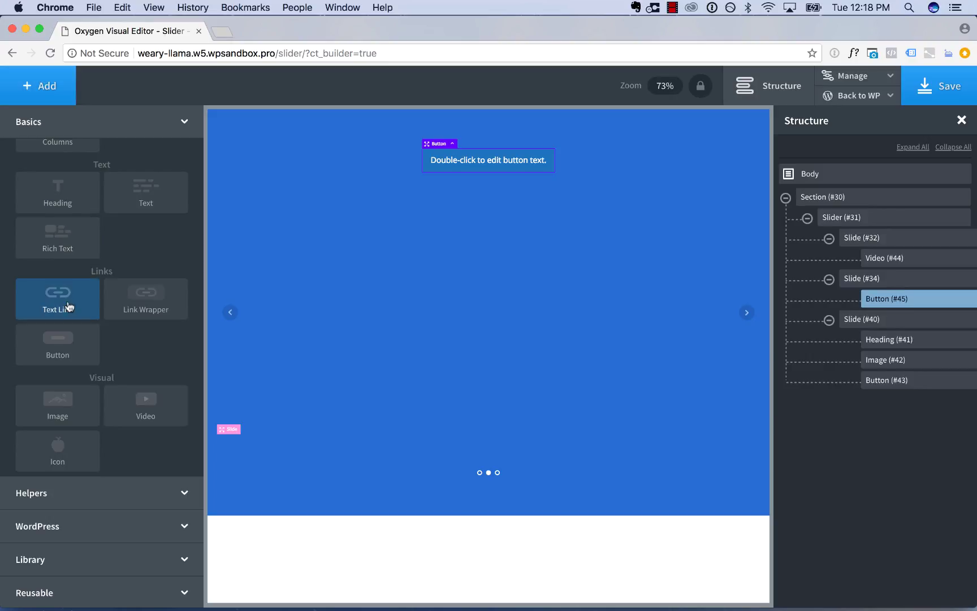
pyautogui.click(57, 192)
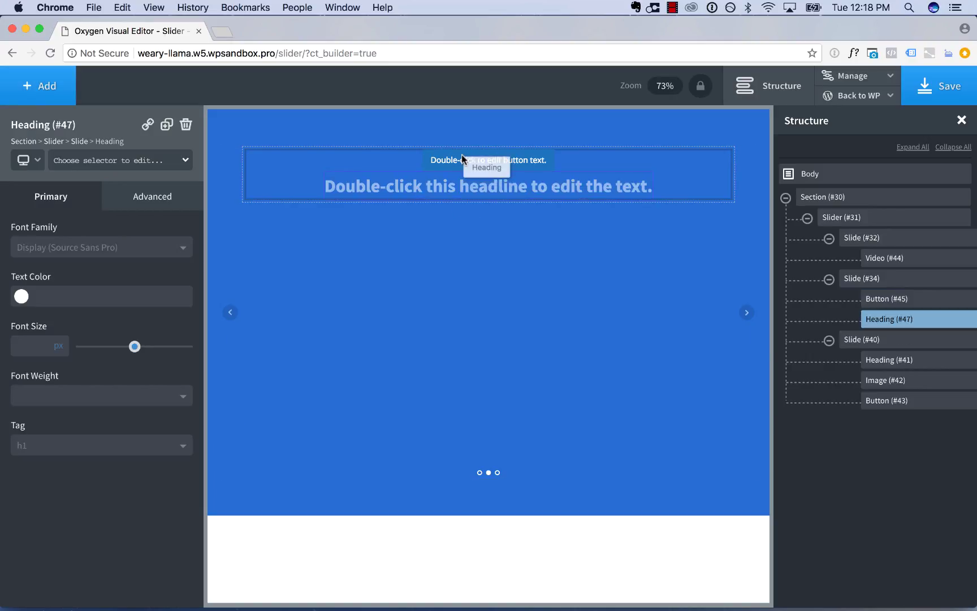
pyautogui.moveTo(461, 155); pyautogui.dragTo(461, 154)
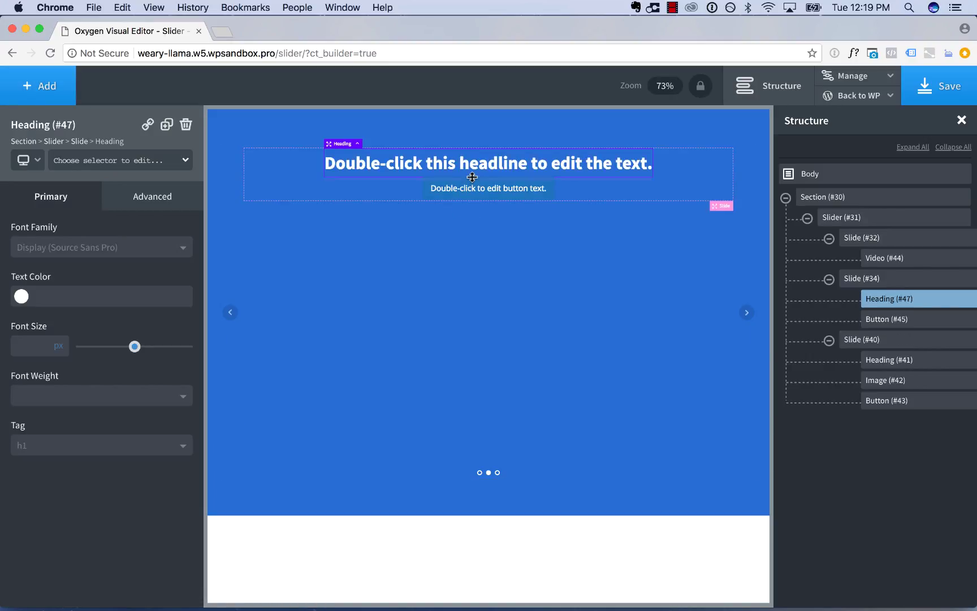
pyautogui.click(477, 328)
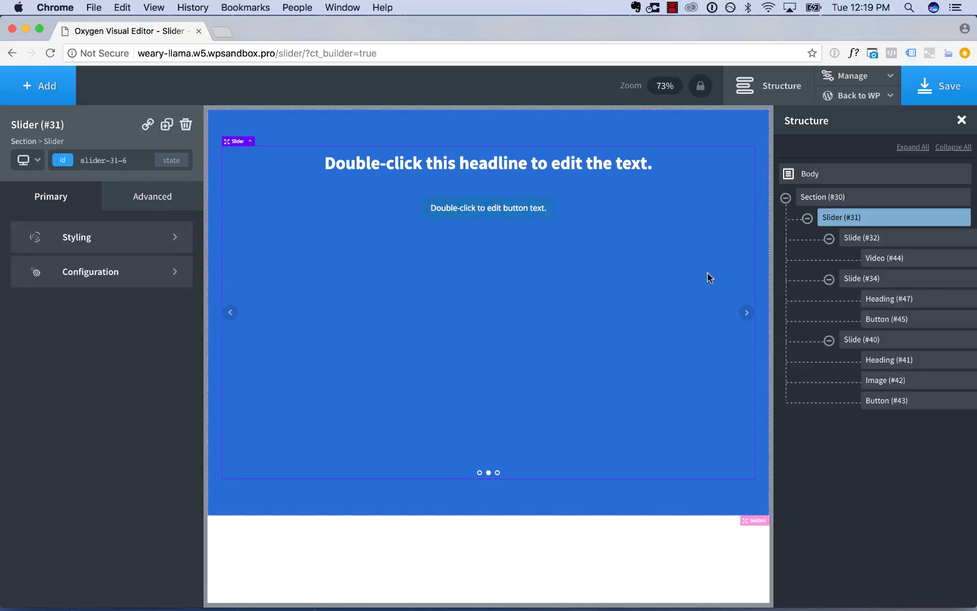
pyautogui.click(746, 312)
pyautogui.click(747, 313)
pyautogui.click(747, 313)
pyautogui.click(746, 313)
pyautogui.click(747, 313)
pyautogui.click(746, 312)
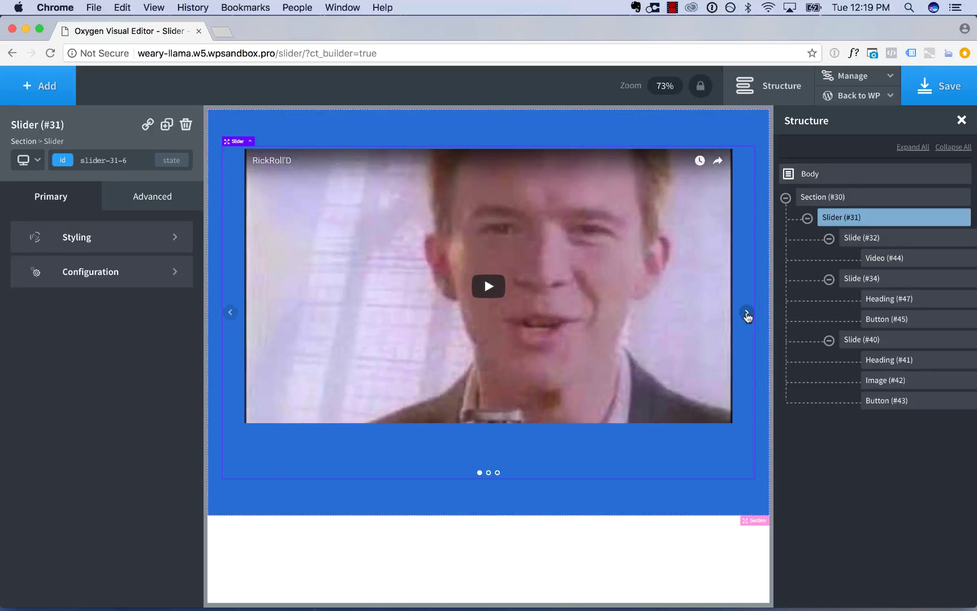
pyautogui.click(746, 313)
pyautogui.click(747, 313)
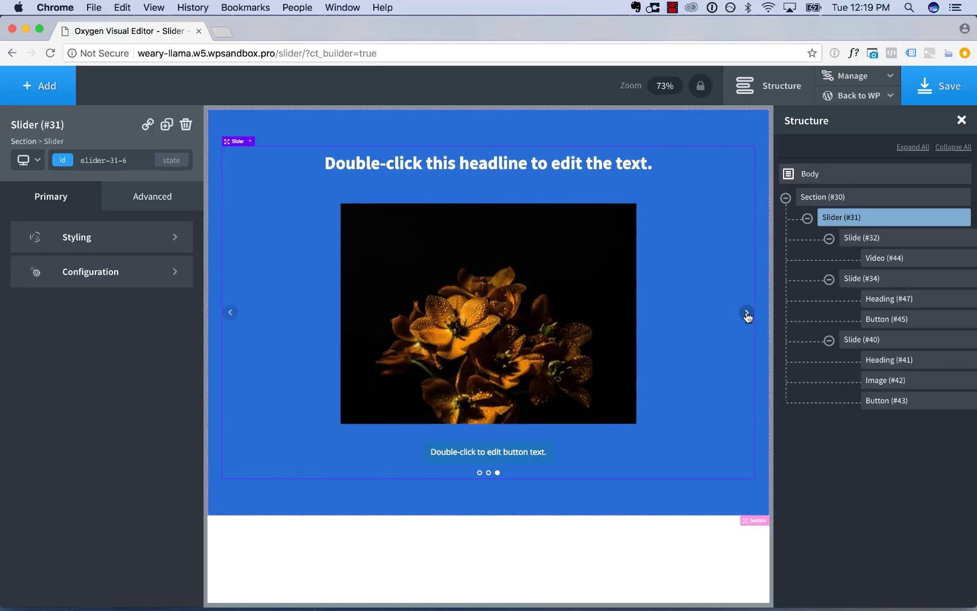
pyautogui.click(746, 313)
pyautogui.click(747, 313)
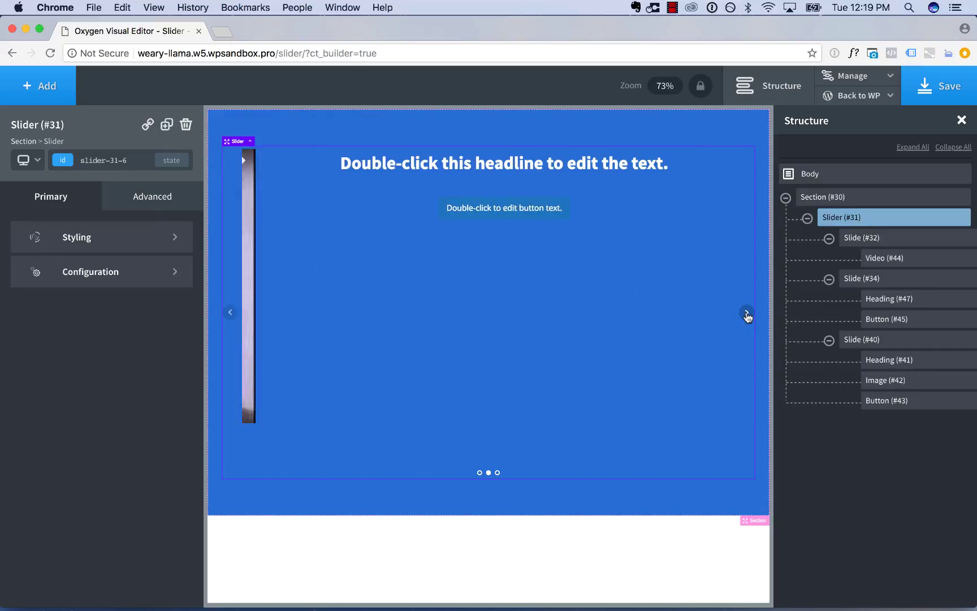
pyautogui.click(747, 313)
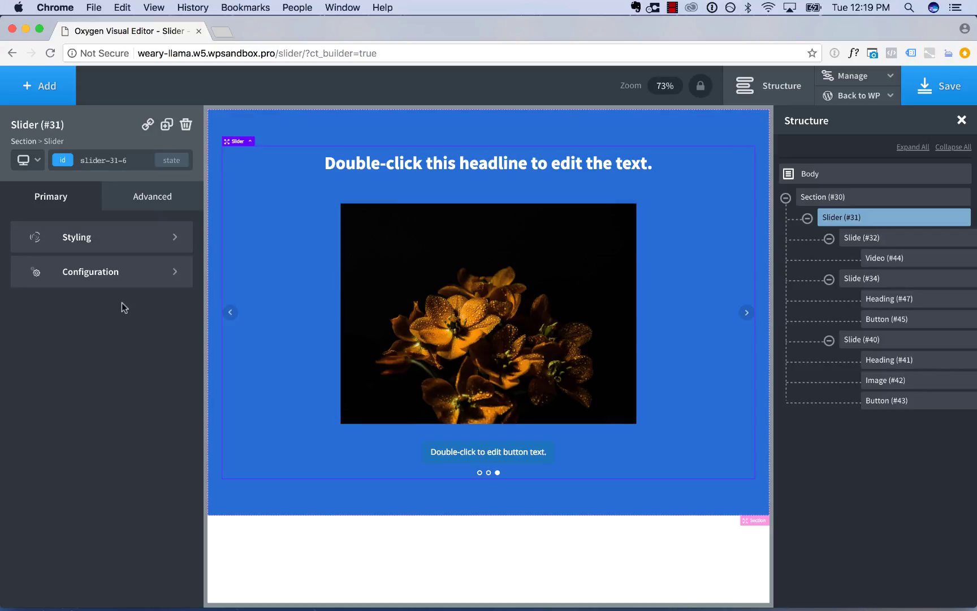
# Step: In the slider Configuration, toggle Show Arrows off and back on while cycling slides
pyautogui.click(89, 275)
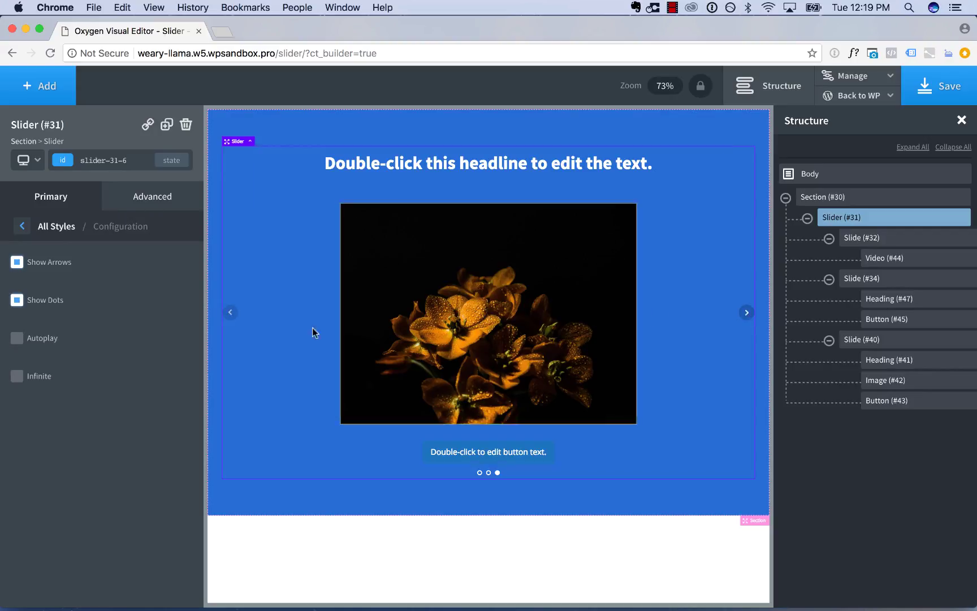
pyautogui.click(747, 312)
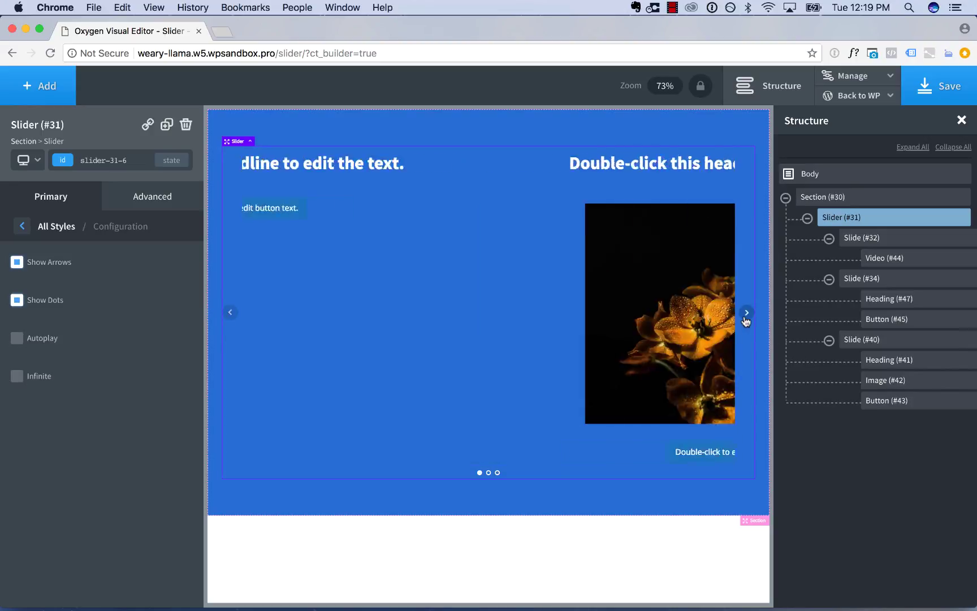
pyautogui.click(747, 312)
pyautogui.click(746, 313)
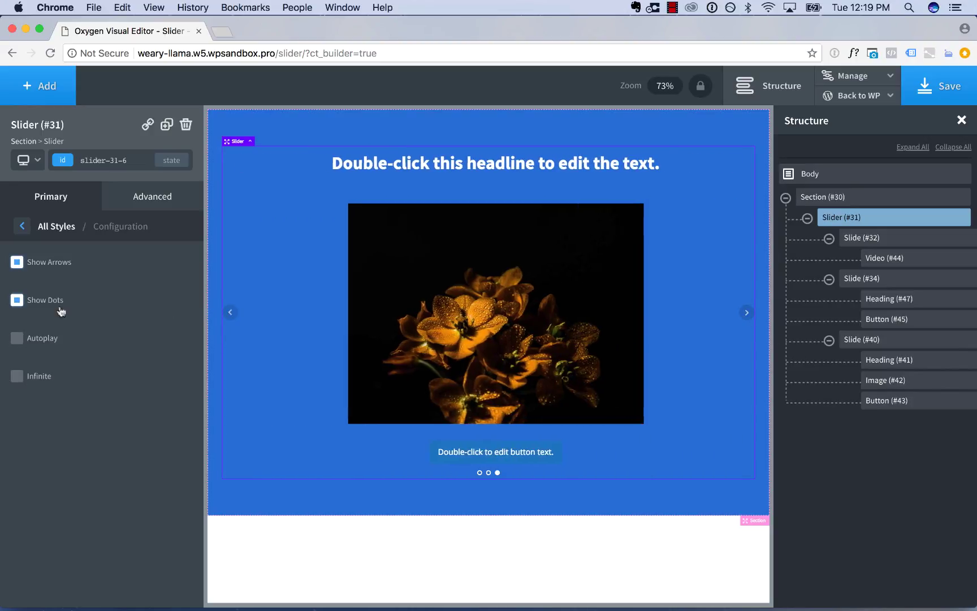
pyautogui.click(59, 265)
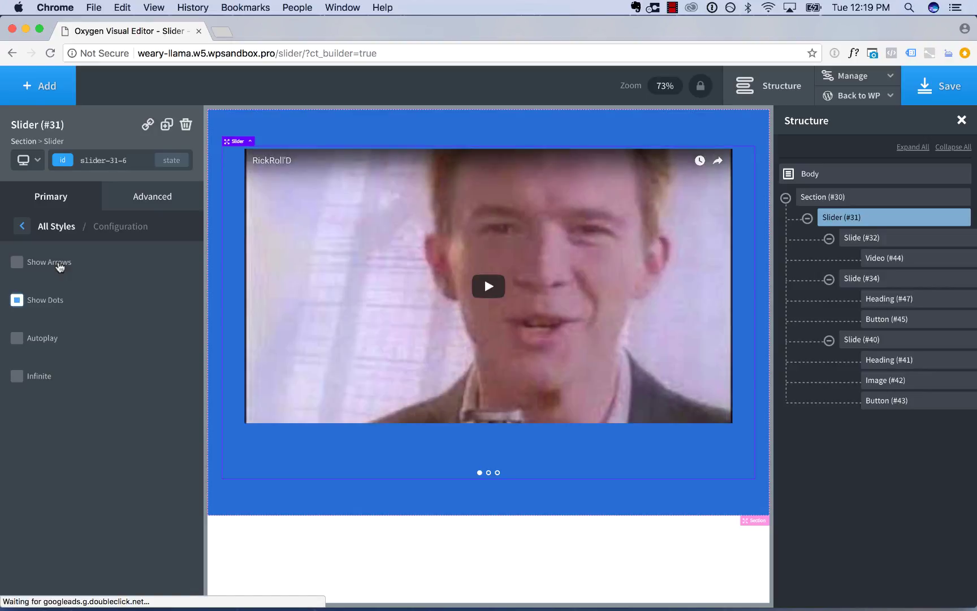
pyautogui.click(59, 263)
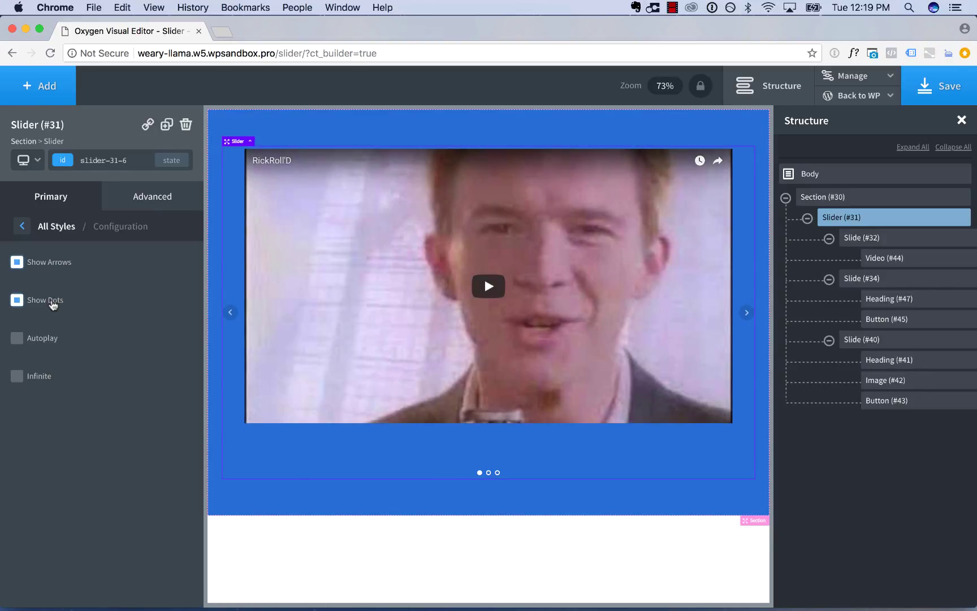
pyautogui.click(489, 473)
pyautogui.click(498, 473)
pyautogui.click(479, 473)
# Step: Try hiding dots and arrows and enabling Autoplay, then restore dots and arrows without Autoplay
pyautogui.click(51, 307)
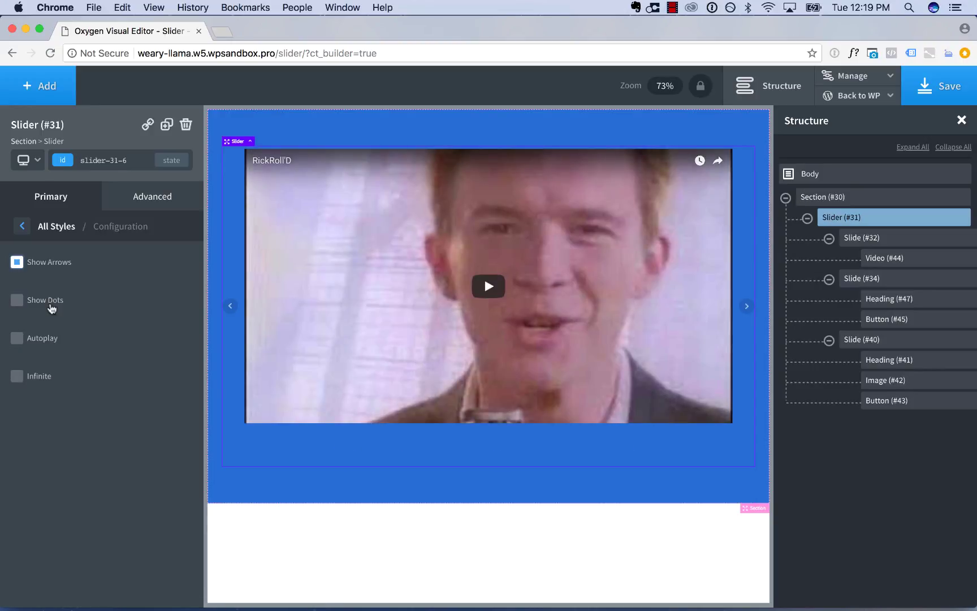
pyautogui.click(55, 265)
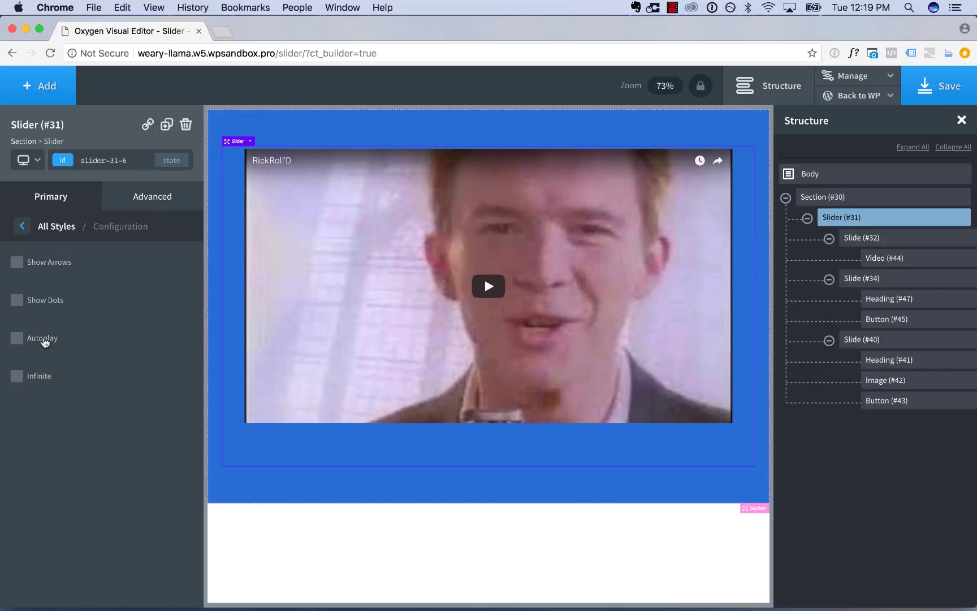
pyautogui.click(44, 343)
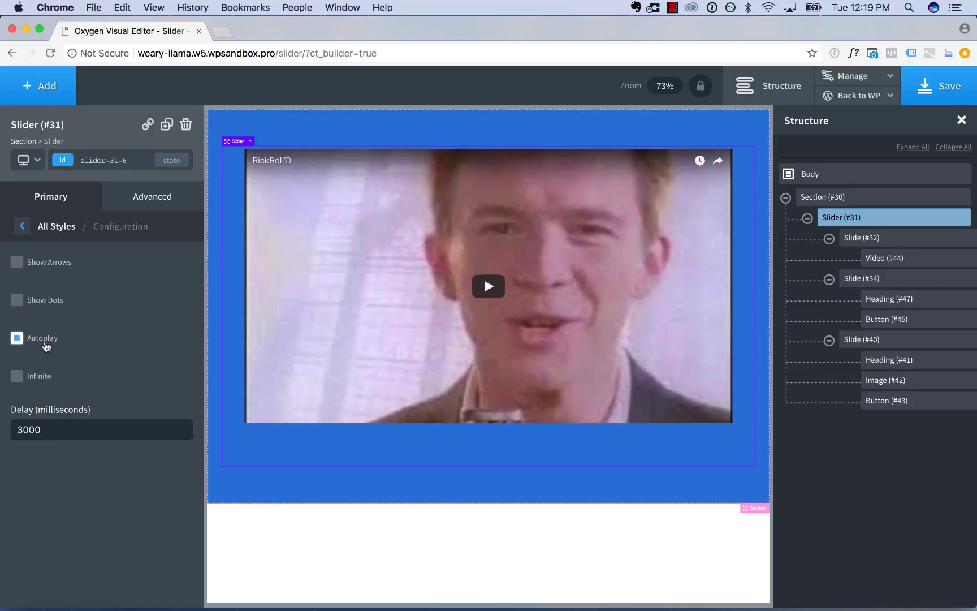
pyautogui.click(45, 341)
pyautogui.click(47, 302)
pyautogui.click(51, 262)
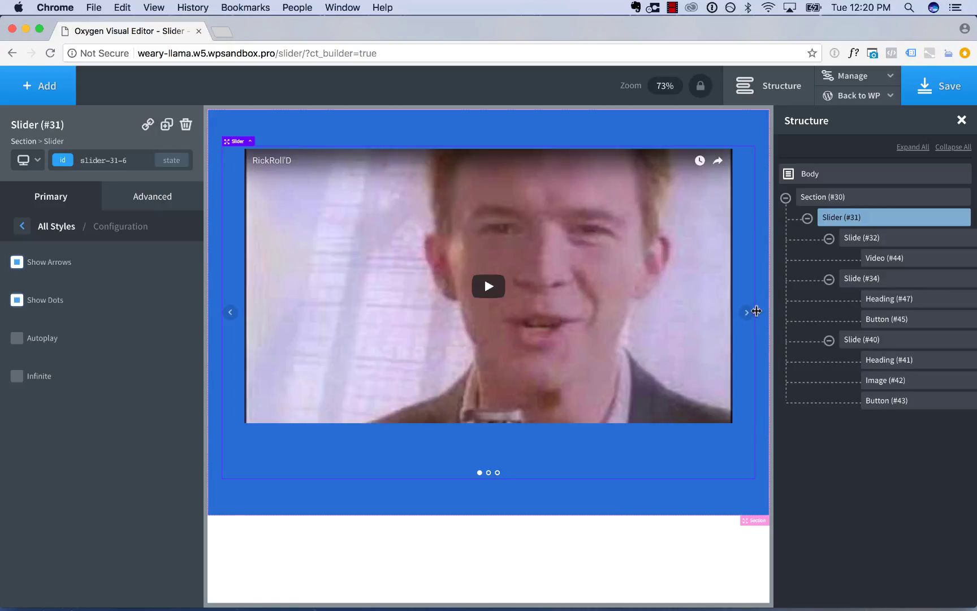
pyautogui.click(746, 312)
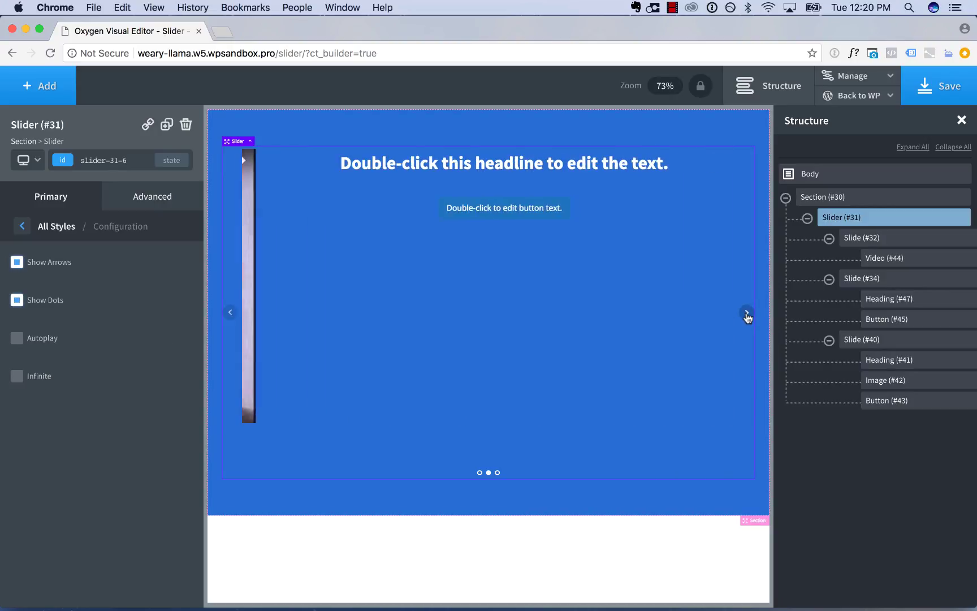
pyautogui.click(747, 312)
pyautogui.click(746, 313)
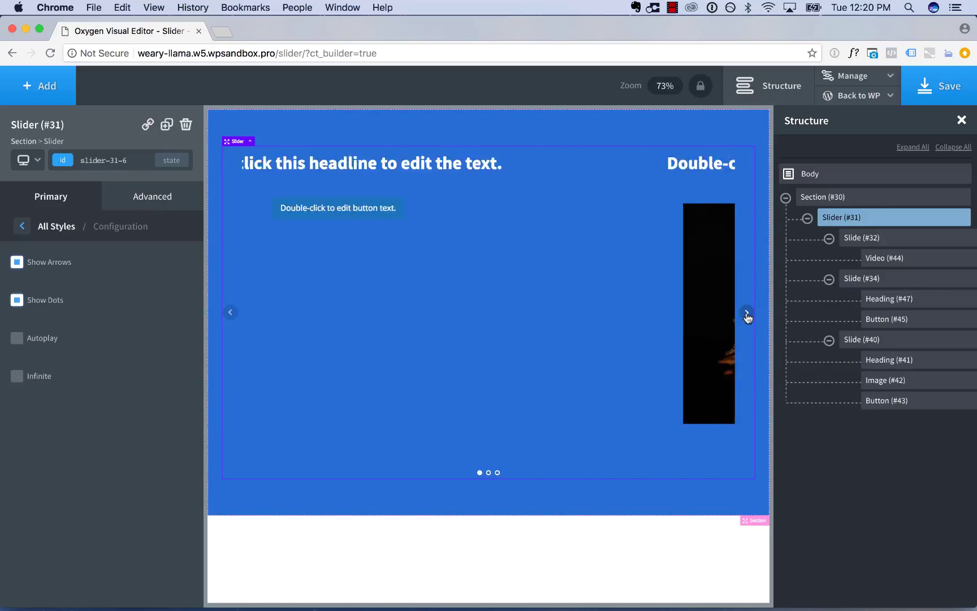
# Step: Turn on Infinite, test the looping slides, and save the page
pyautogui.click(43, 379)
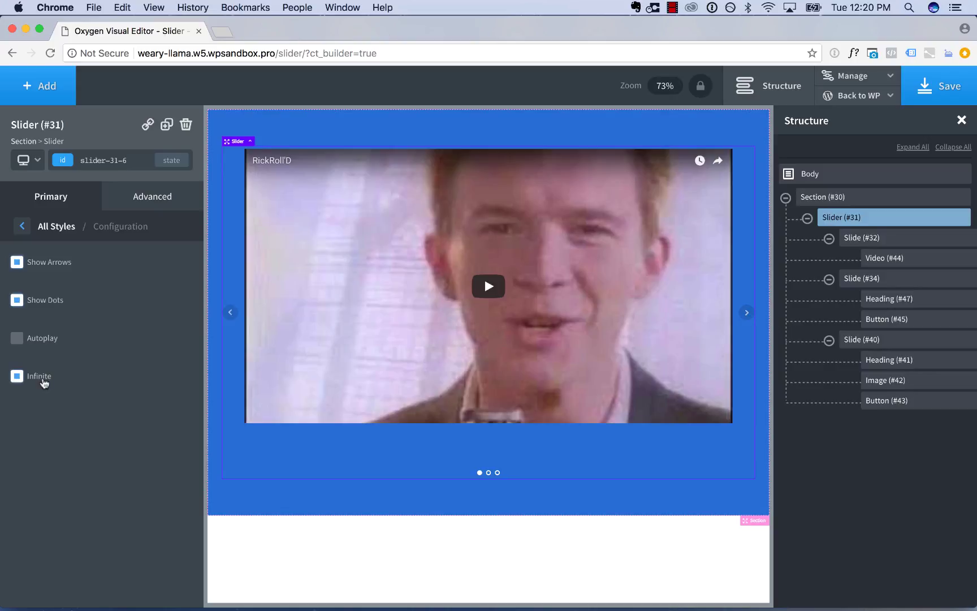
pyautogui.click(747, 314)
pyautogui.click(743, 314)
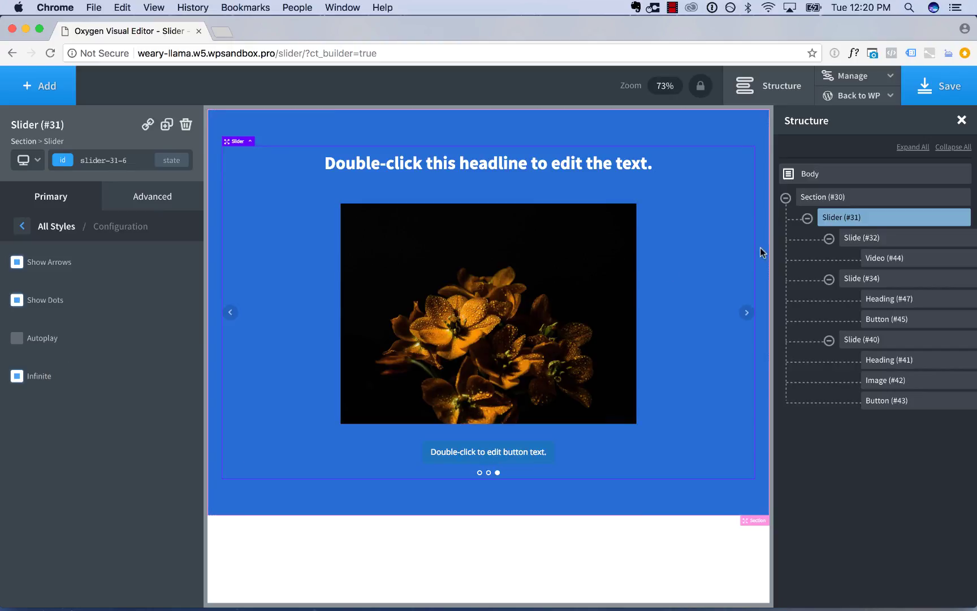
pyautogui.click(930, 94)
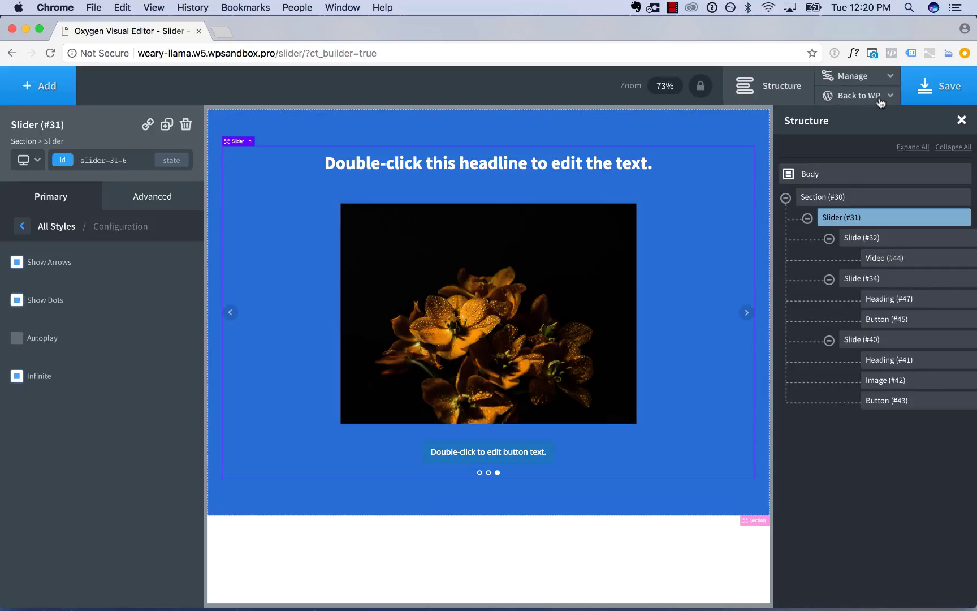
# Step: Open the page's frontend view in a new browser tab
pyautogui.click(880, 97)
pyautogui.rightClick(832, 141)
pyautogui.click(831, 141)
pyautogui.click(314, 33)
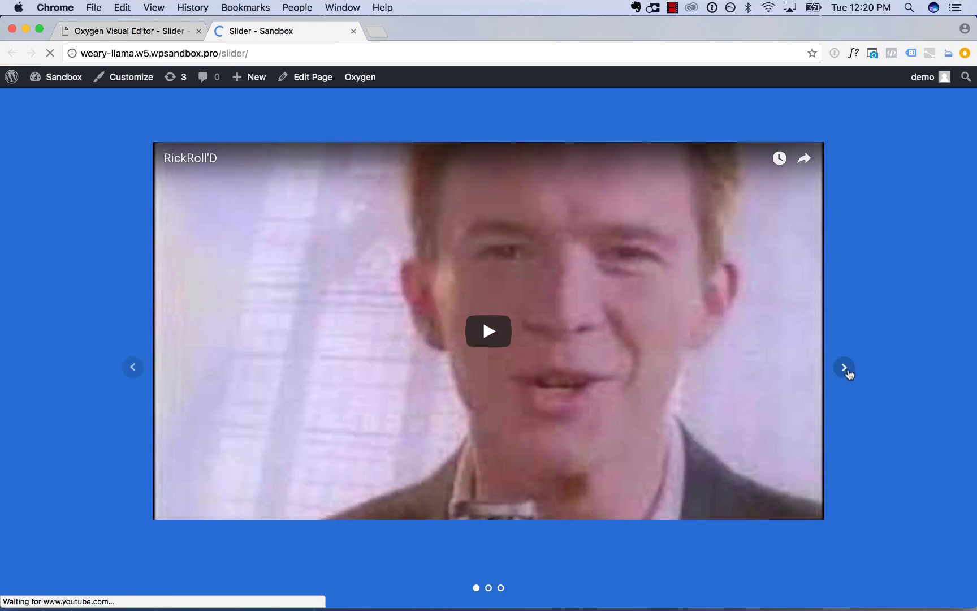
# Step: Advance the frontend slider three times, confirming it wraps back to the video
pyautogui.click(845, 368)
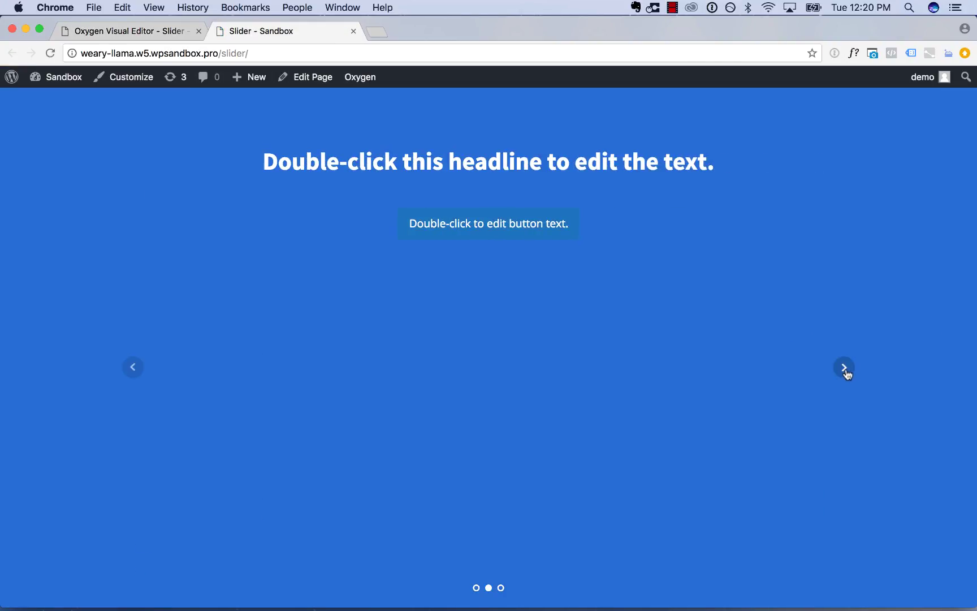
pyautogui.click(845, 369)
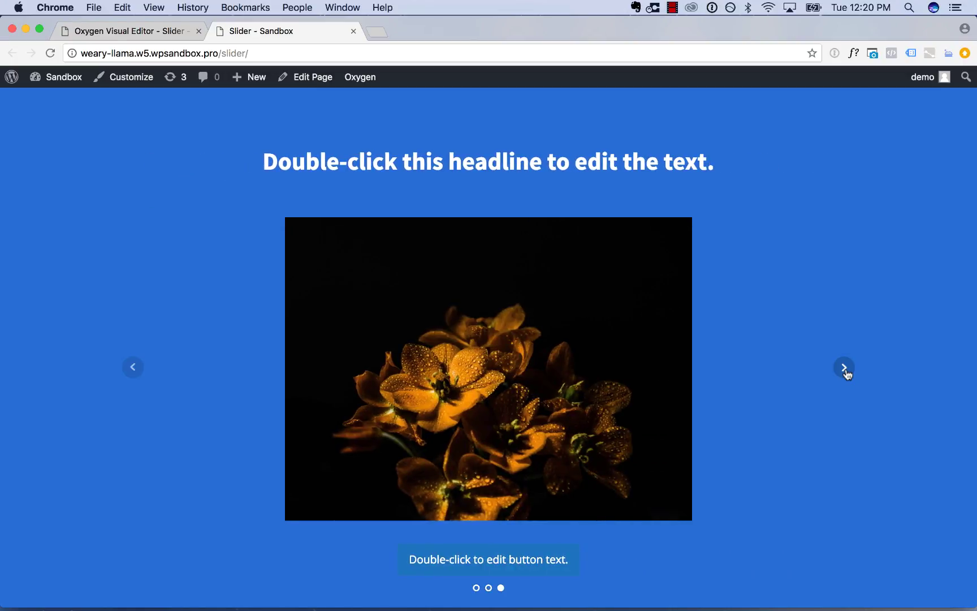
pyautogui.click(845, 368)
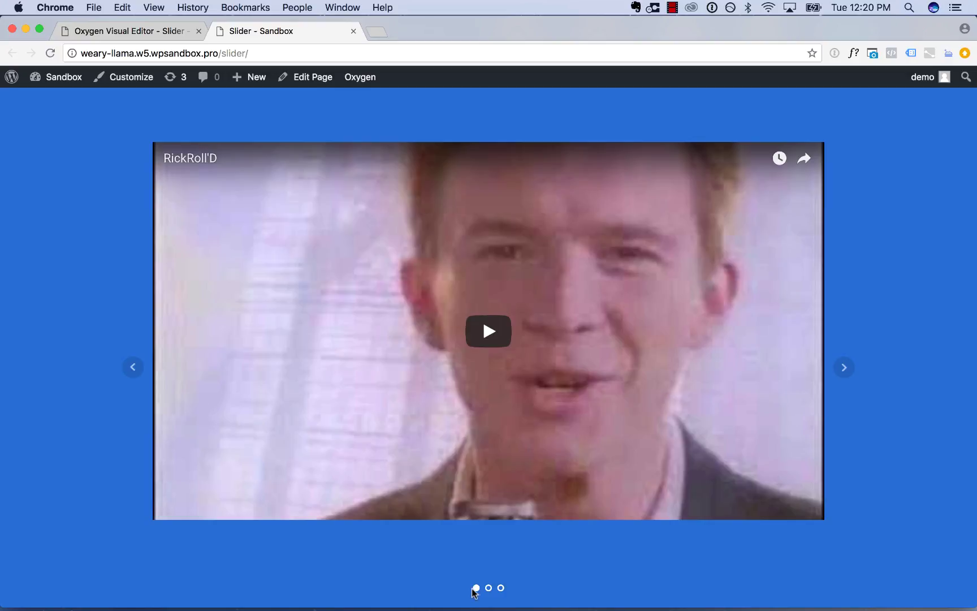
# Step: Back in the editor, turn off Infinite and open the slider's Styling options
pyautogui.click(353, 31)
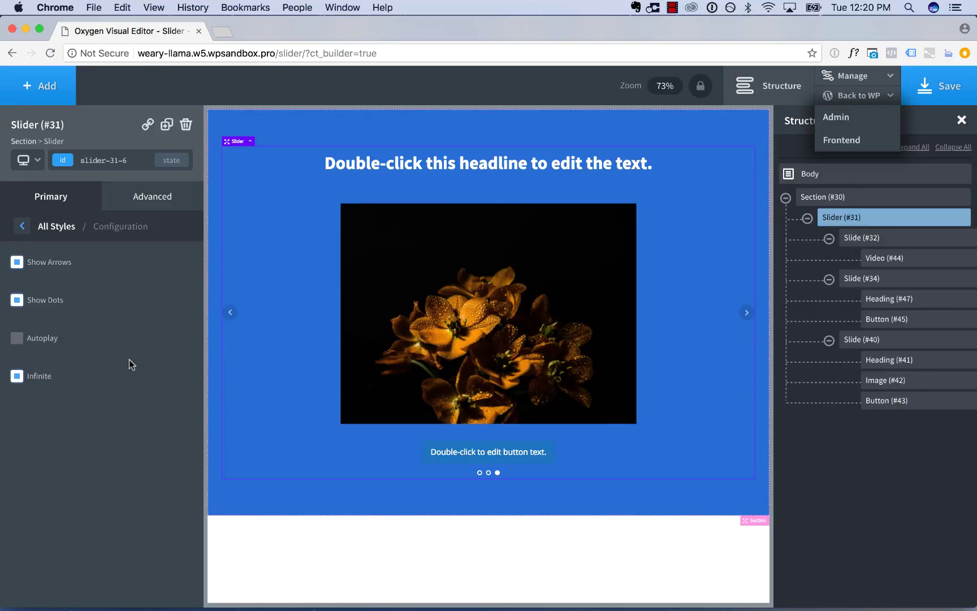
pyautogui.click(35, 382)
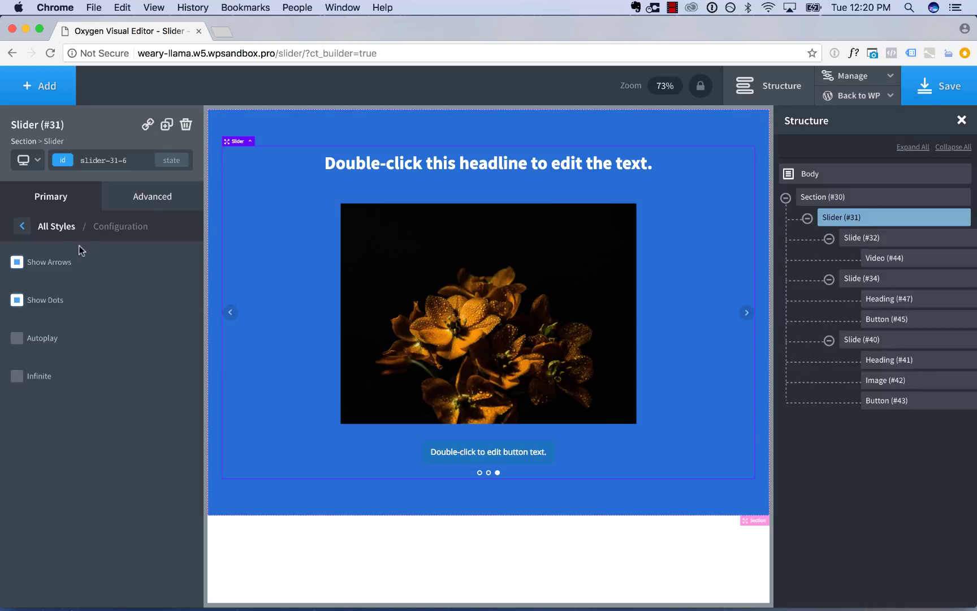
pyautogui.click(62, 227)
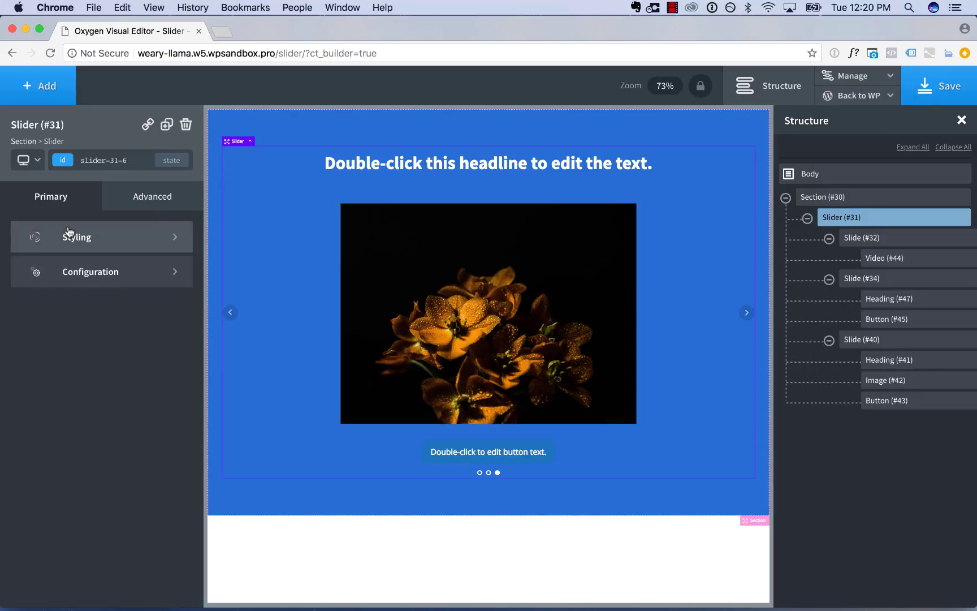
pyautogui.click(87, 235)
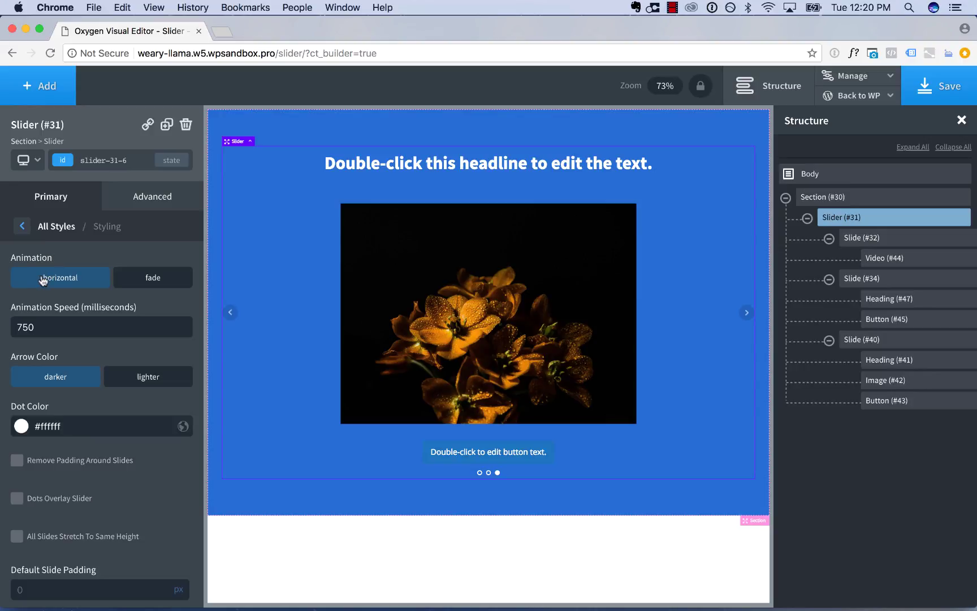
# Step: Switch the slide animation to fade and step through the slides to watch it
pyautogui.click(746, 313)
pyautogui.click(746, 312)
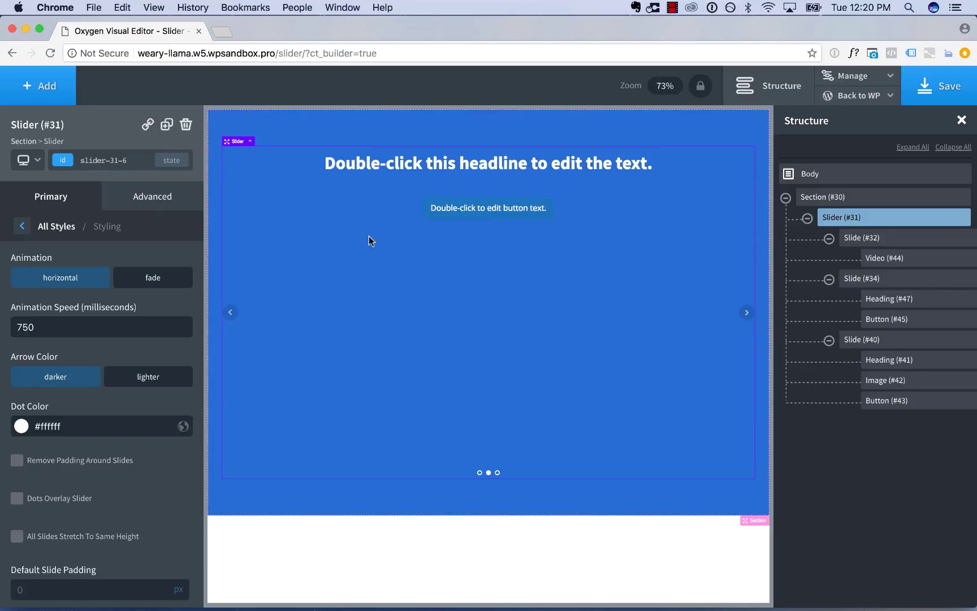
pyautogui.click(136, 283)
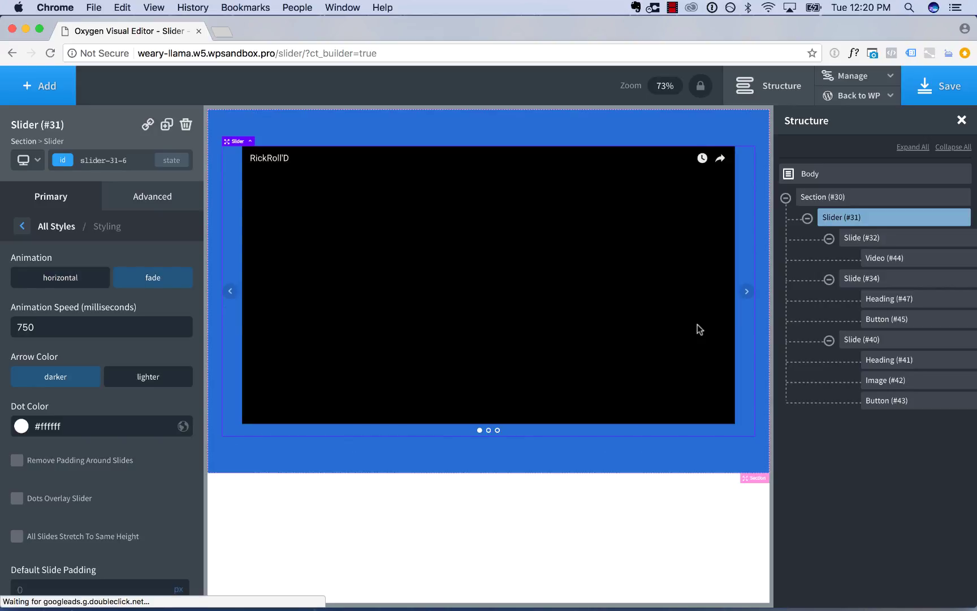
pyautogui.click(747, 293)
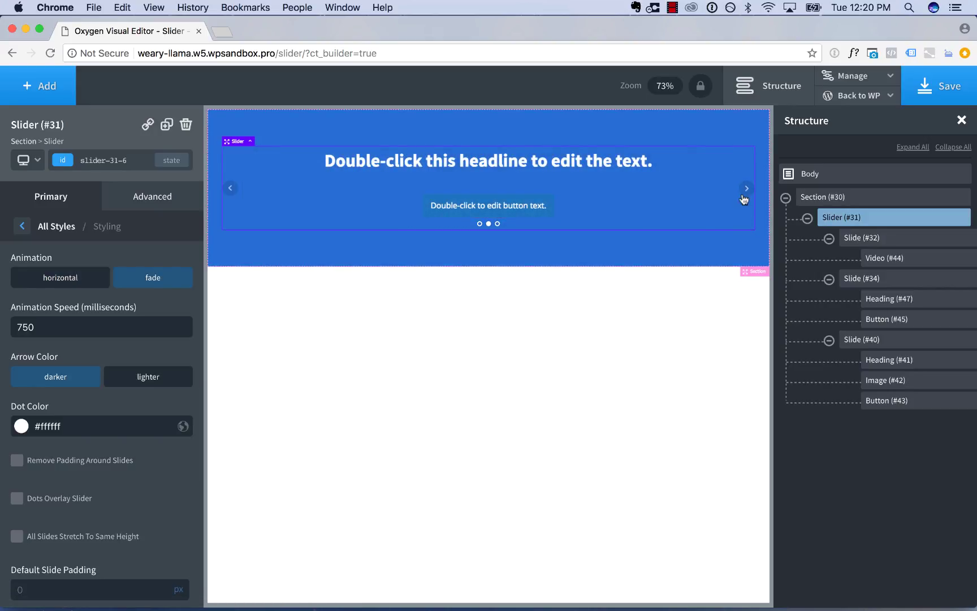
pyautogui.click(745, 195)
pyautogui.click(747, 287)
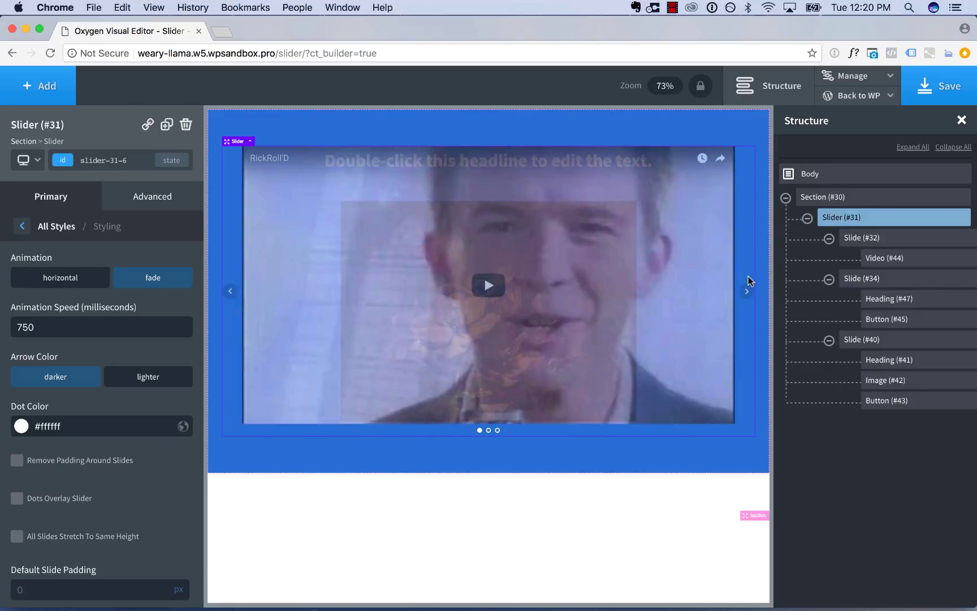
pyautogui.click(747, 291)
pyautogui.click(747, 195)
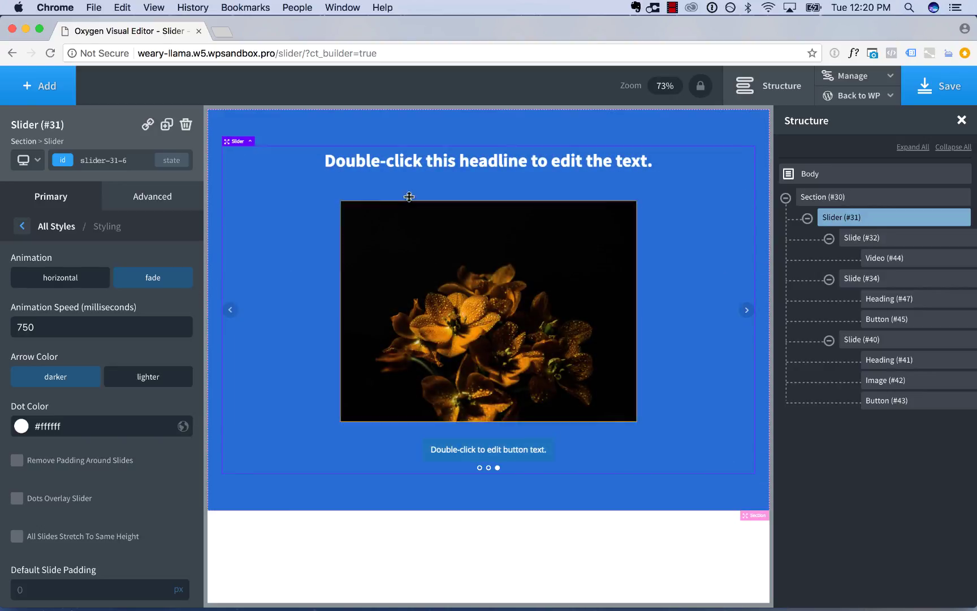
# Step: Set the animation back to horizontal and Arrow Color to lighter
pyautogui.click(52, 279)
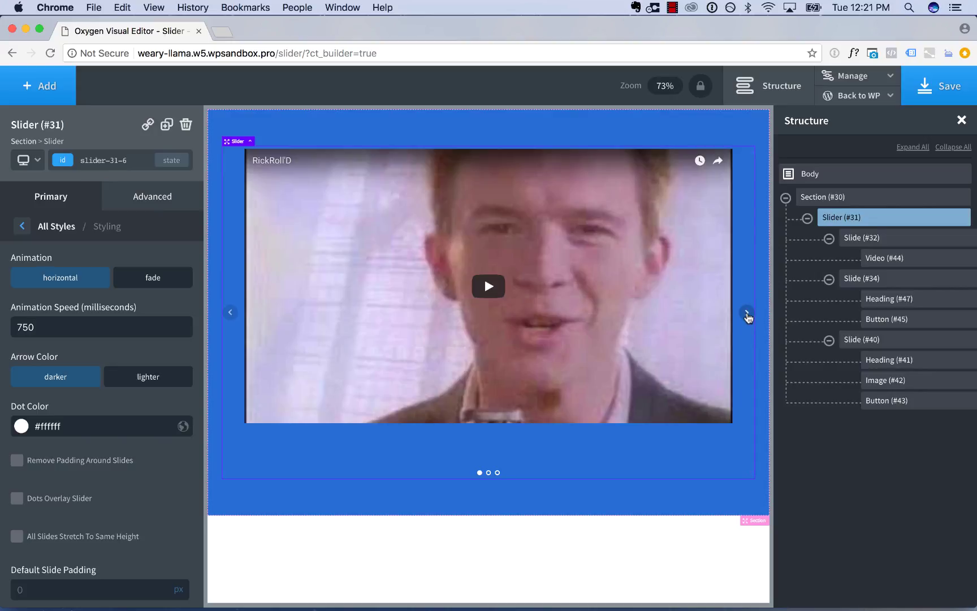
pyautogui.scroll(-1, 27, 342)
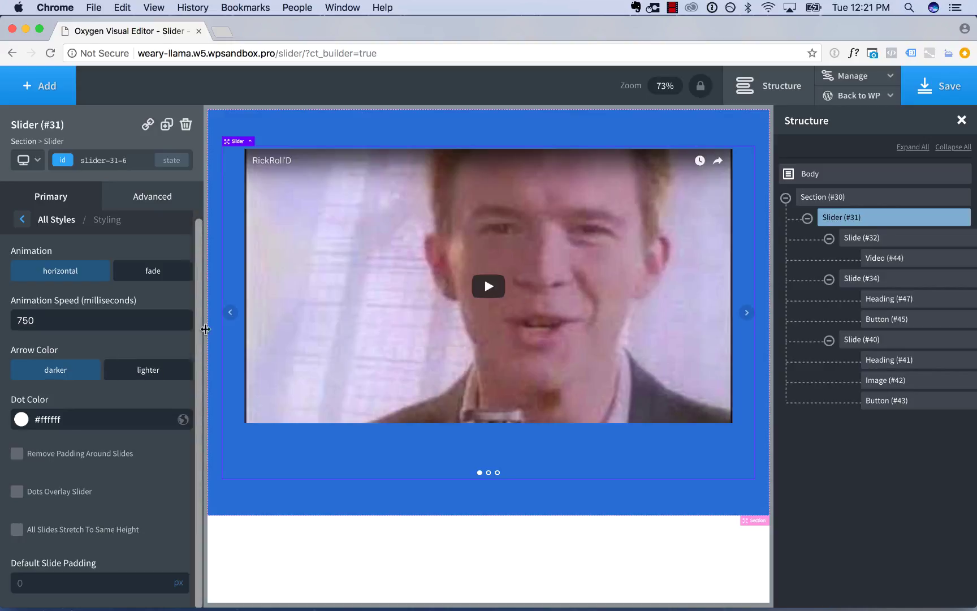
pyautogui.click(141, 370)
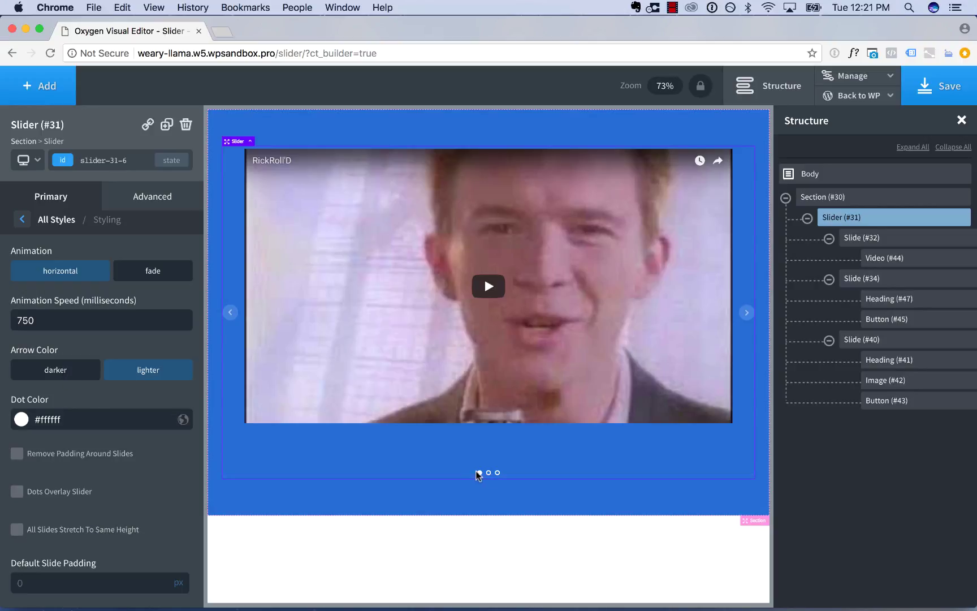
# Step: Set the slider's Dot Color to light blue #72b8ff with the colour picker
pyautogui.click(21, 419)
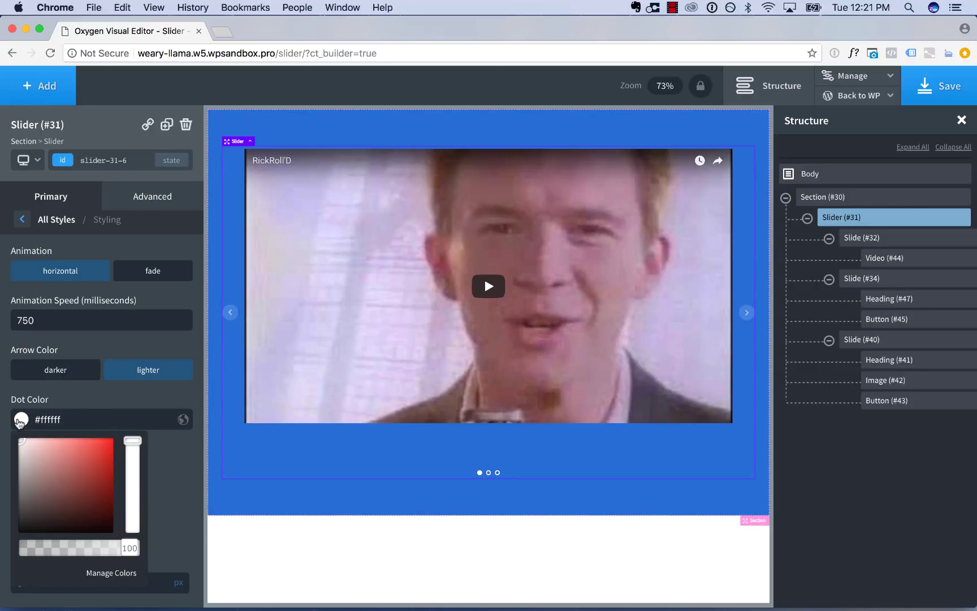
pyautogui.moveTo(93, 465); pyautogui.dragTo(1, 481)
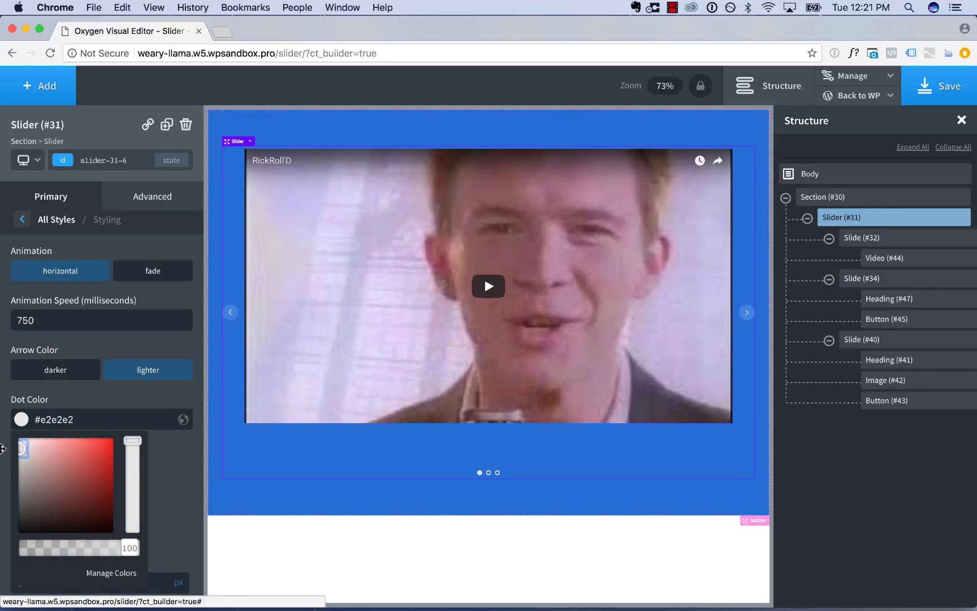
pyautogui.click(20, 419)
pyautogui.click(36, 448)
pyautogui.moveTo(35, 448); pyautogui.dragTo(19, 438)
pyautogui.click(21, 419)
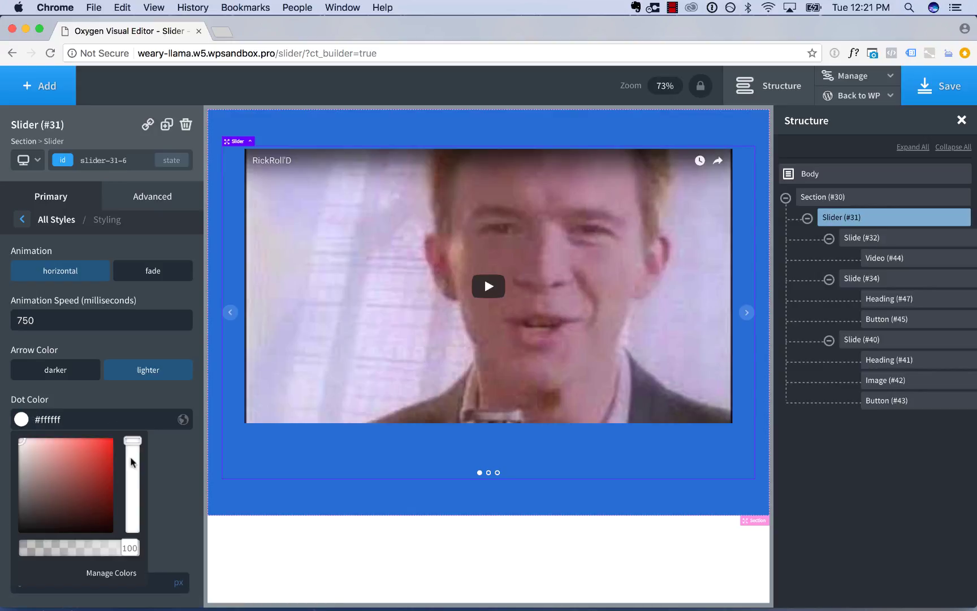
pyautogui.click(135, 472)
pyautogui.moveTo(137, 478); pyautogui.dragTo(132, 496)
pyautogui.moveTo(87, 457); pyautogui.dragTo(70, 438)
pyautogui.click(22, 419)
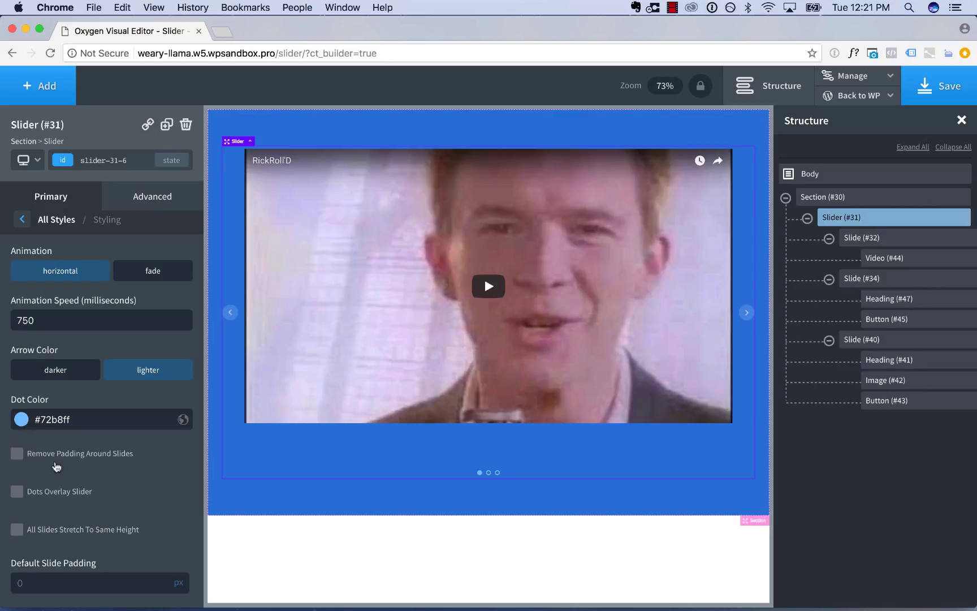
# Step: Delete the old Slider (#31) and its slides, then dismiss the undo notice
pyautogui.moveTo(960, 217)
pyautogui.click(961, 218)
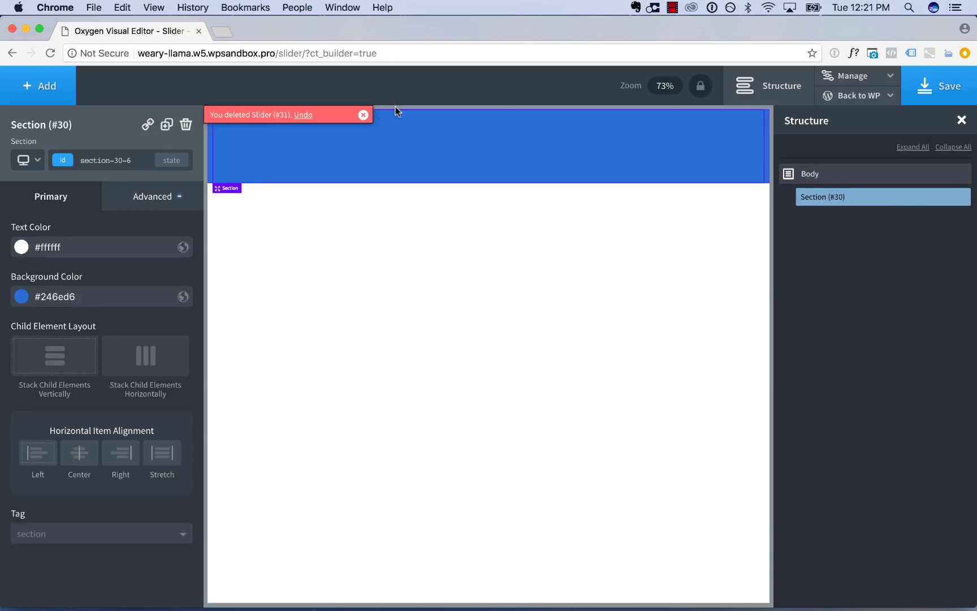
pyautogui.click(363, 116)
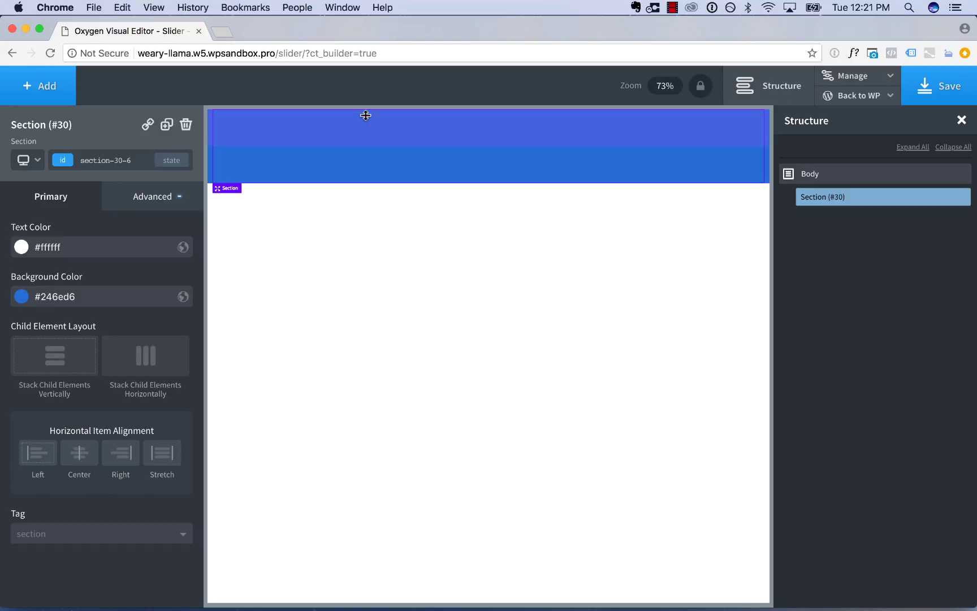
# Step: Add a new Slider from the Helpers group inside the section
pyautogui.click(32, 100)
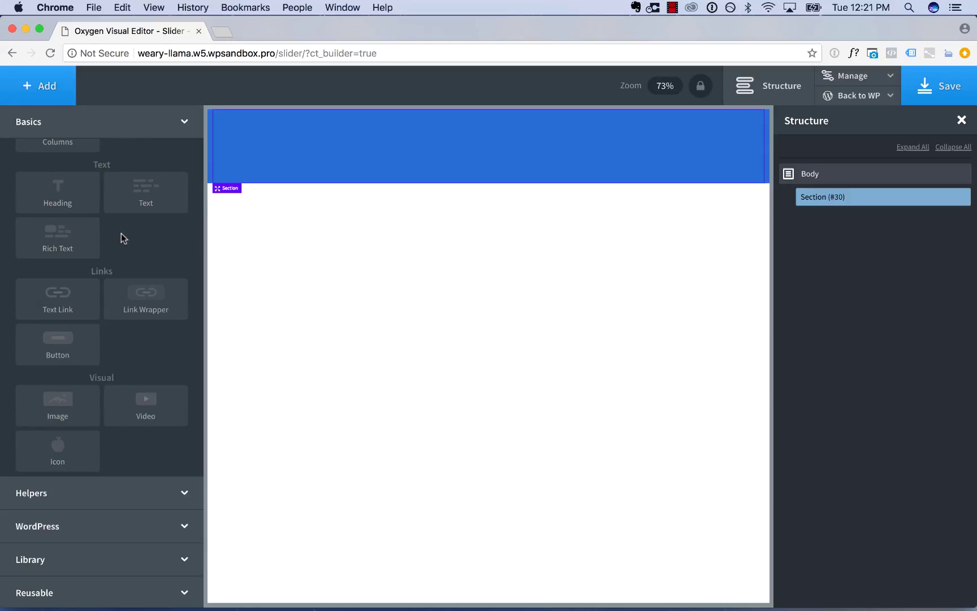
pyautogui.scroll(3, 122, 238)
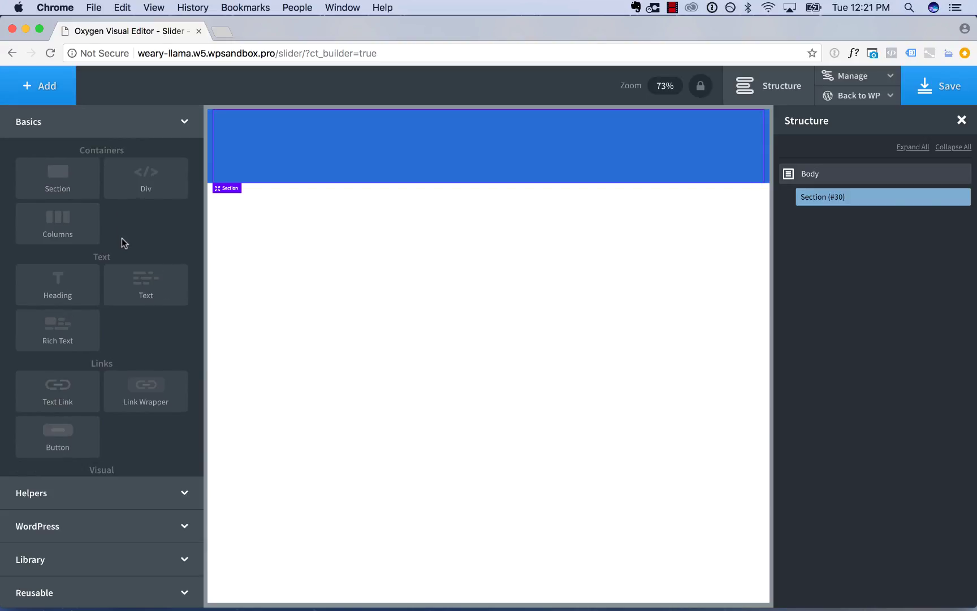
pyautogui.click(94, 497)
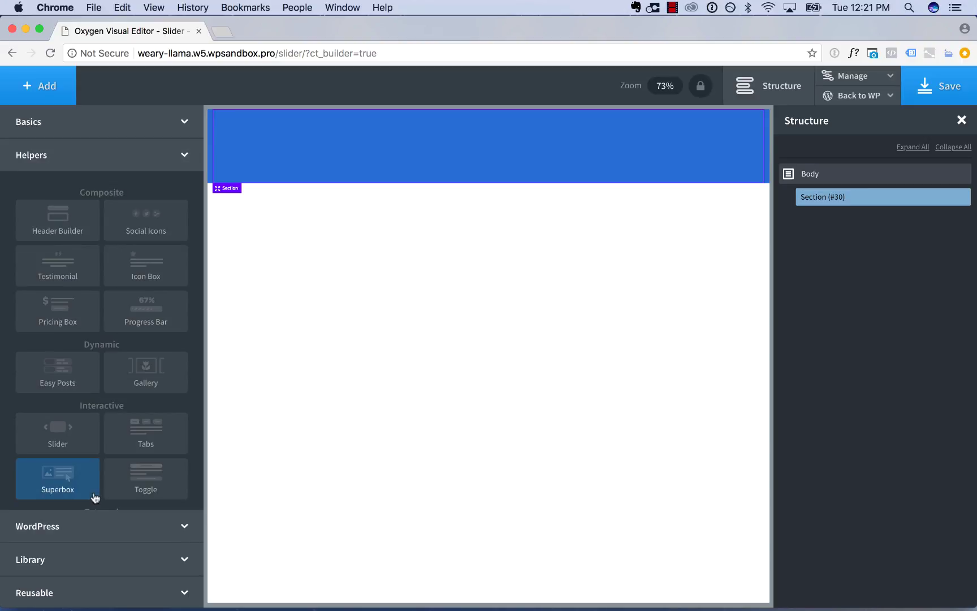
pyautogui.click(89, 448)
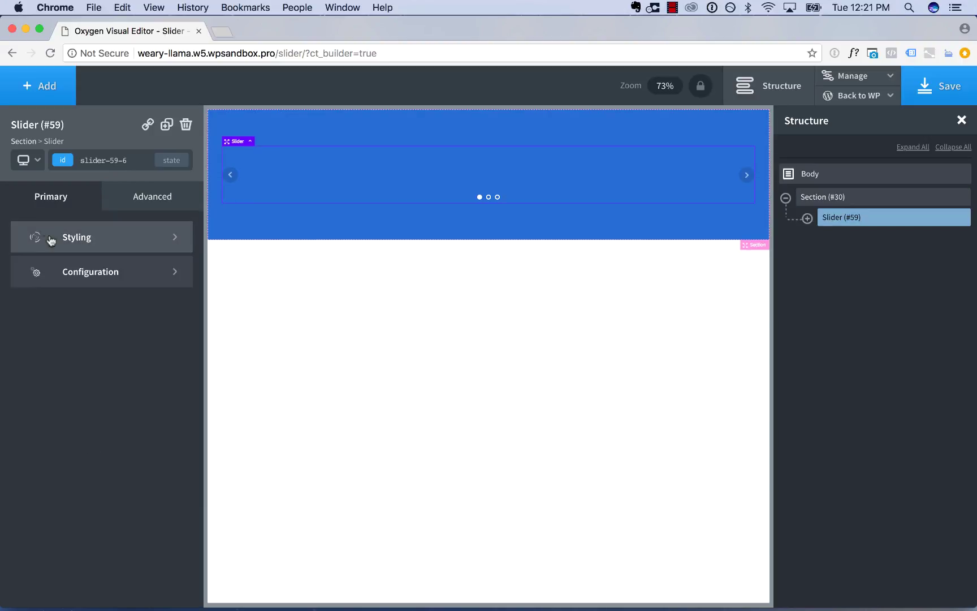
# Step: Add an image slide to the new slider and delete its placeholder image
pyautogui.click(39, 85)
pyautogui.click(54, 125)
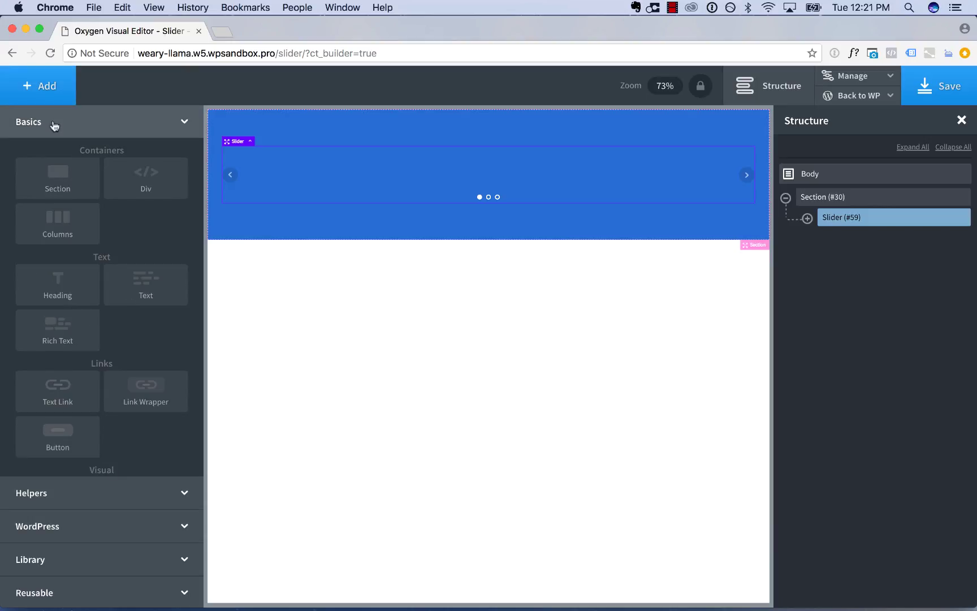
pyautogui.scroll(-5, 112, 293)
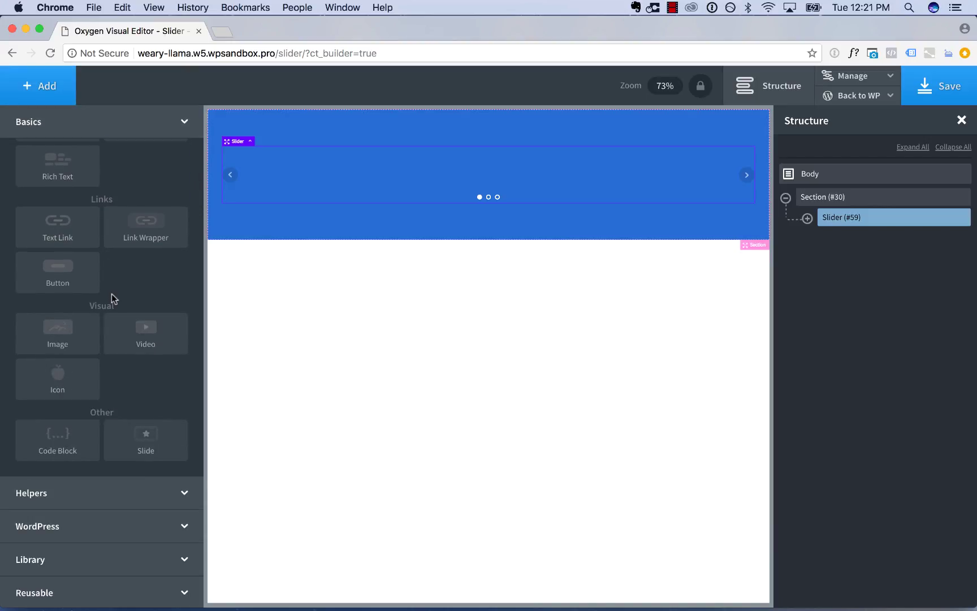
pyautogui.click(57, 333)
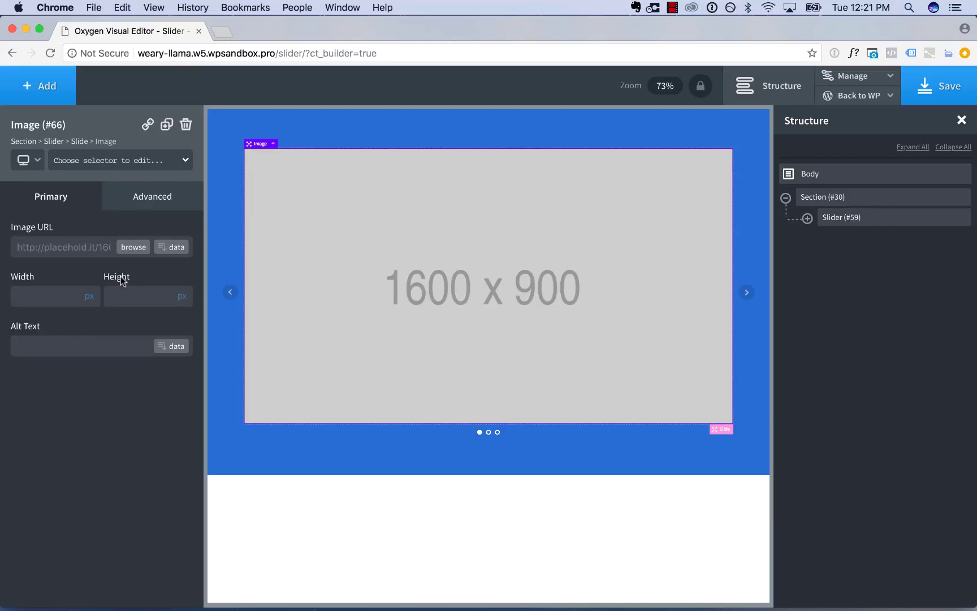
pyautogui.click(185, 125)
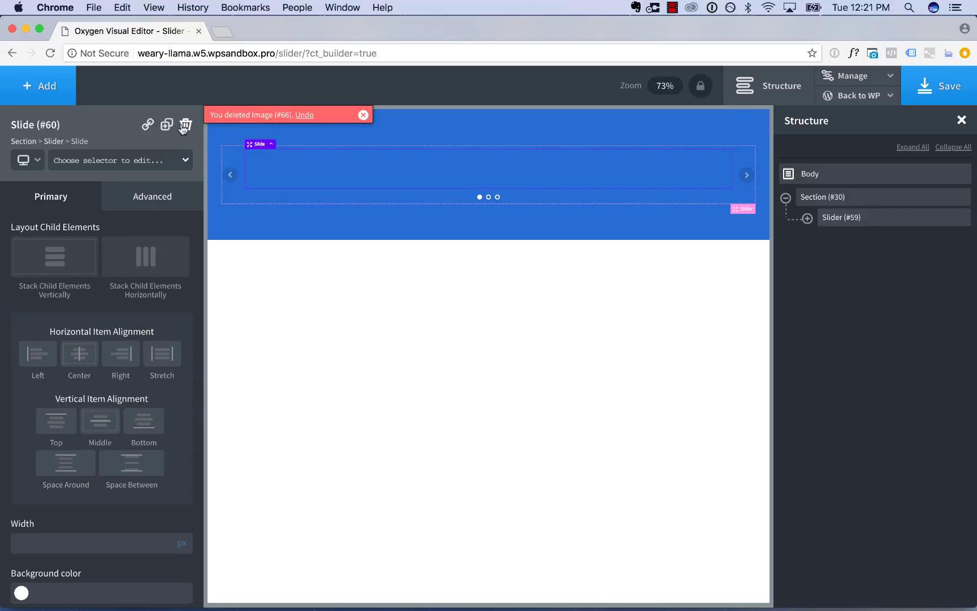
# Step: Insert a Heading and a Text block below it into the first slide
pyautogui.click(39, 86)
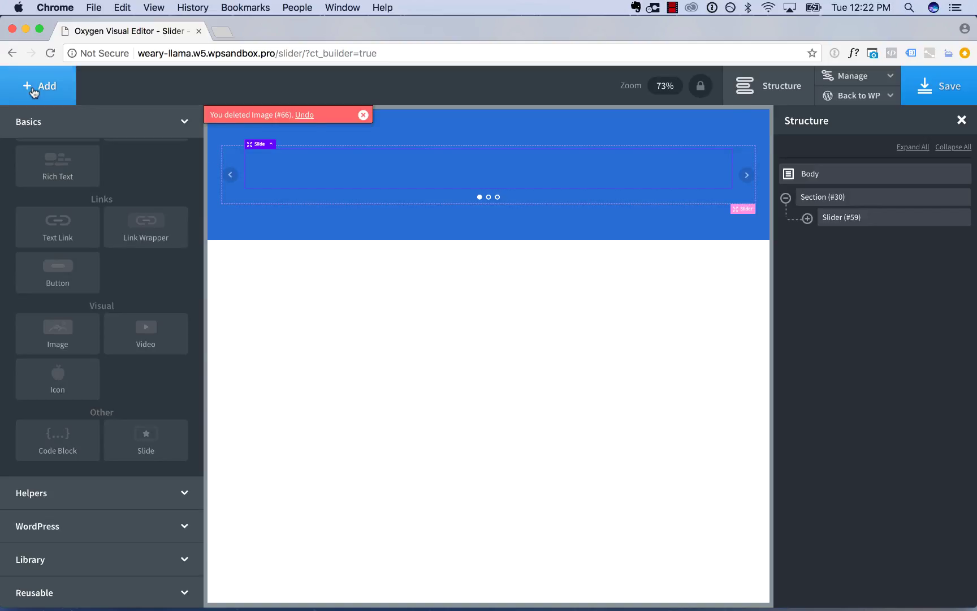
pyautogui.scroll(3, 96, 249)
pyautogui.click(80, 210)
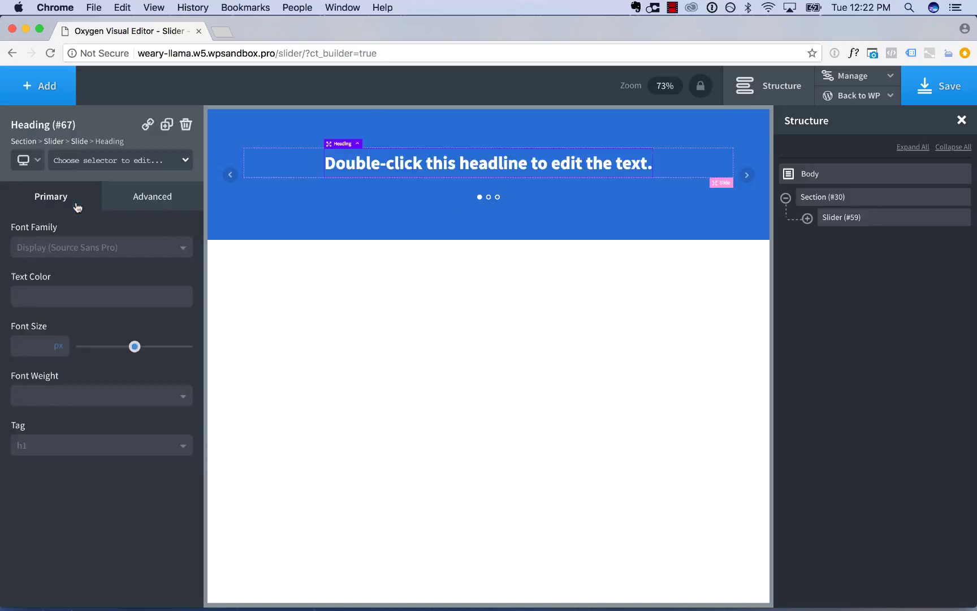
pyautogui.click(13, 91)
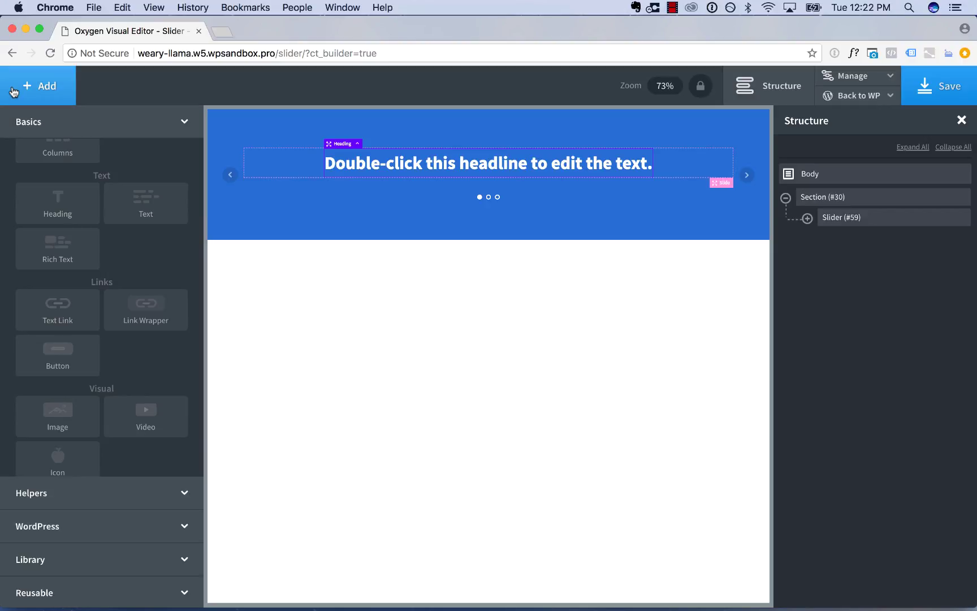
pyautogui.click(132, 208)
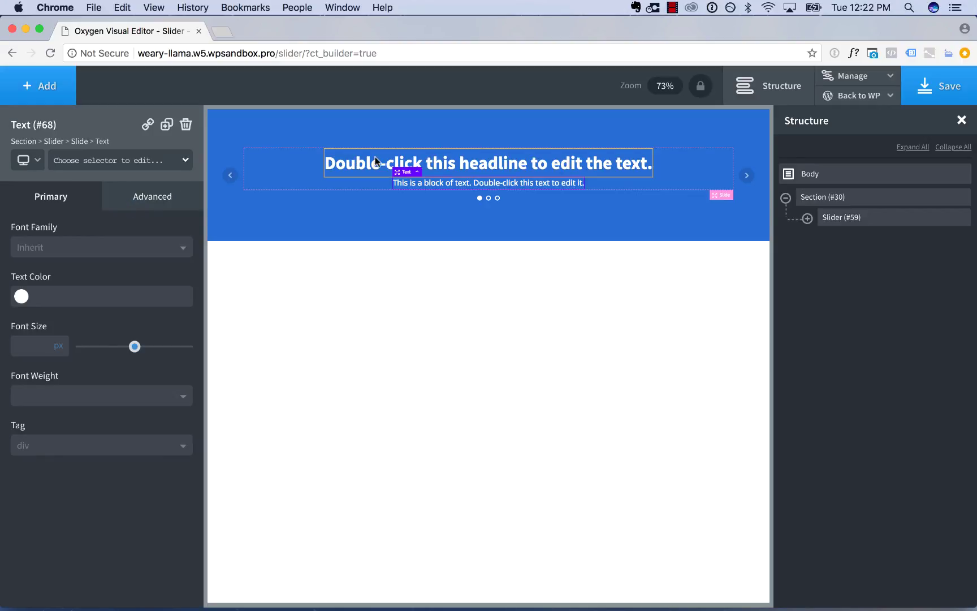
pyautogui.click(395, 166)
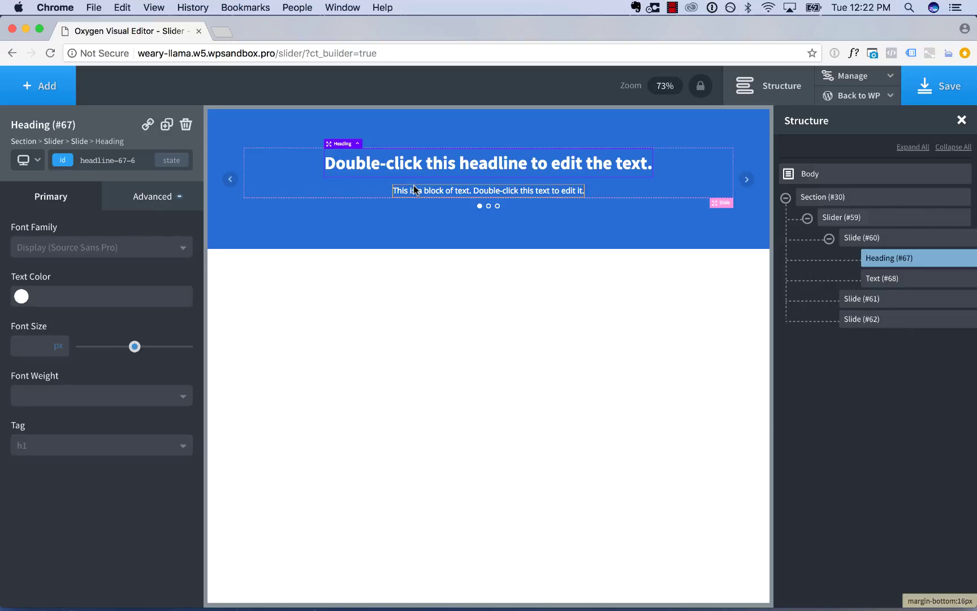
pyautogui.click(290, 164)
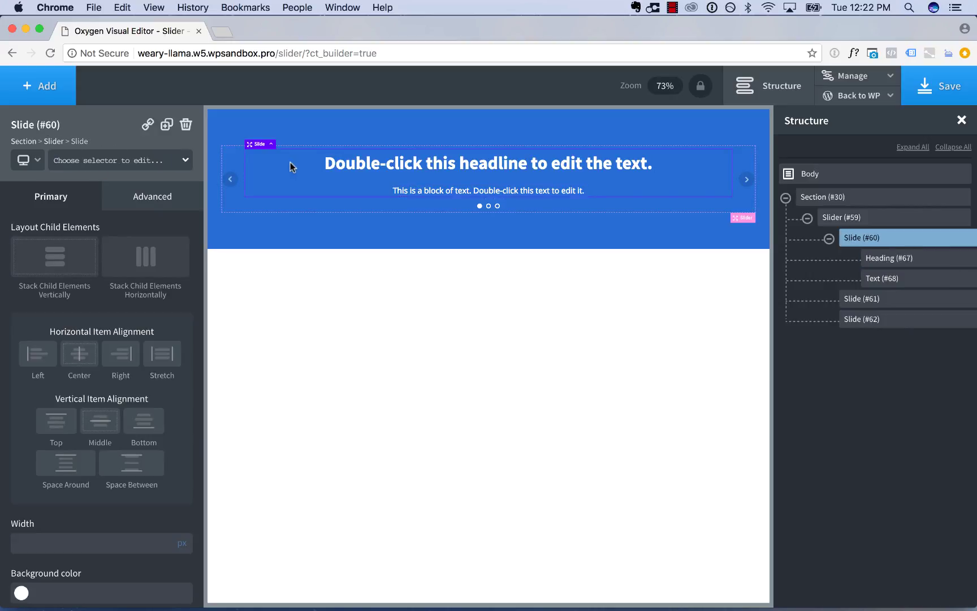
# Step: Set the night mountain photo as Slide #60's background with Background Size cover
pyautogui.click(186, 198)
pyautogui.click(138, 228)
pyautogui.click(125, 320)
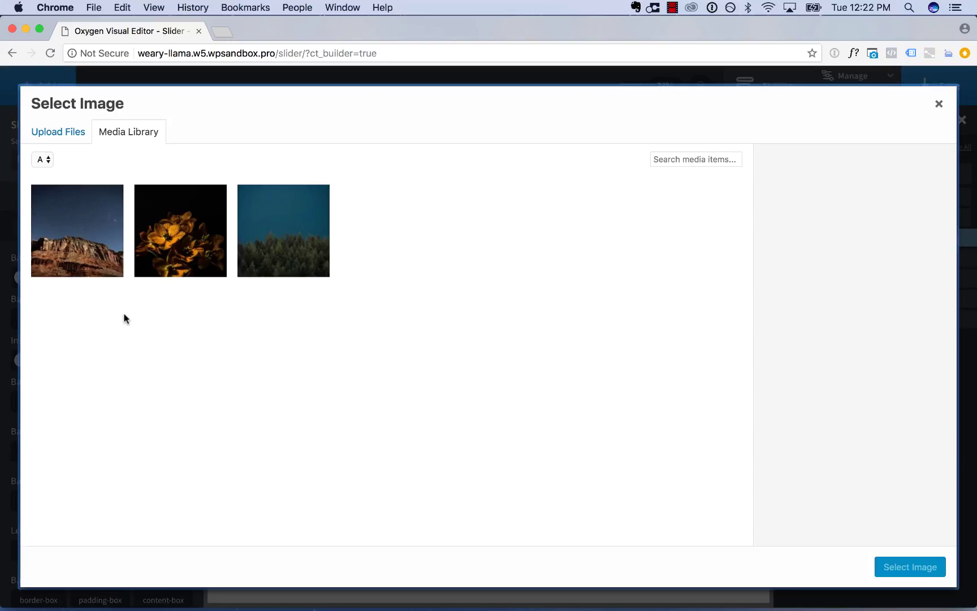
pyautogui.click(73, 236)
pyautogui.click(877, 564)
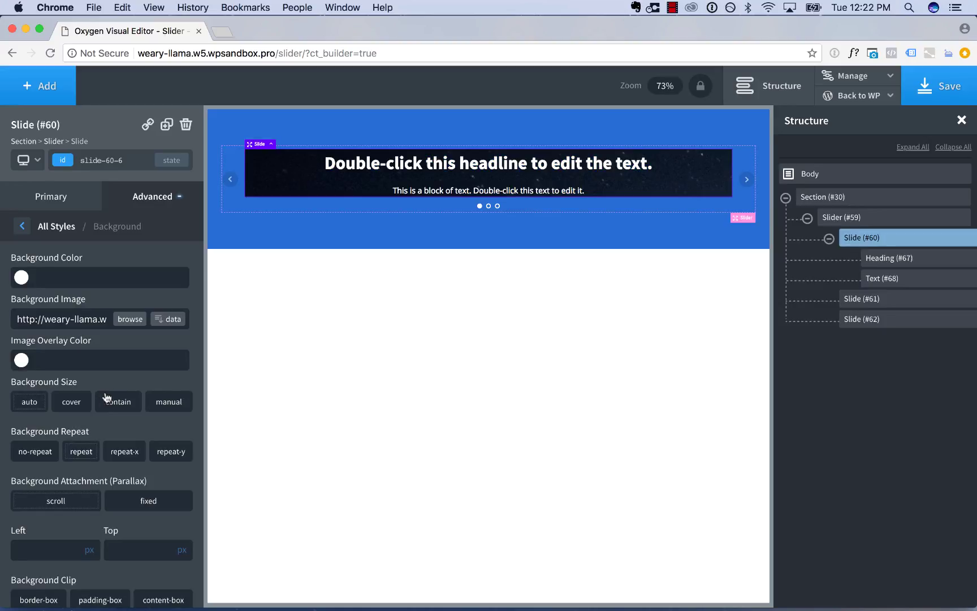
pyautogui.click(73, 403)
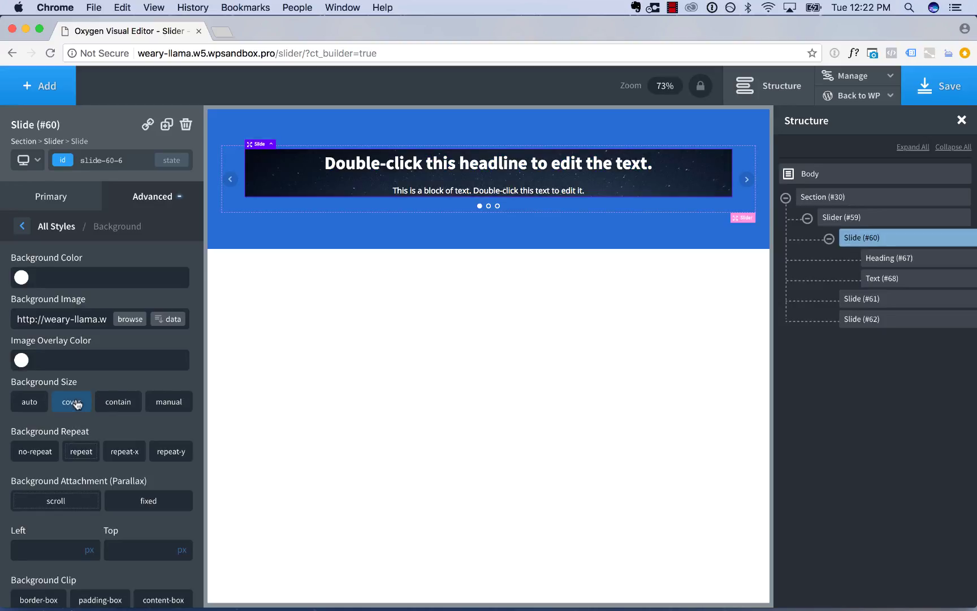
# Step: Delete the empty second and third slides (#61 and #62)
pyautogui.click(747, 180)
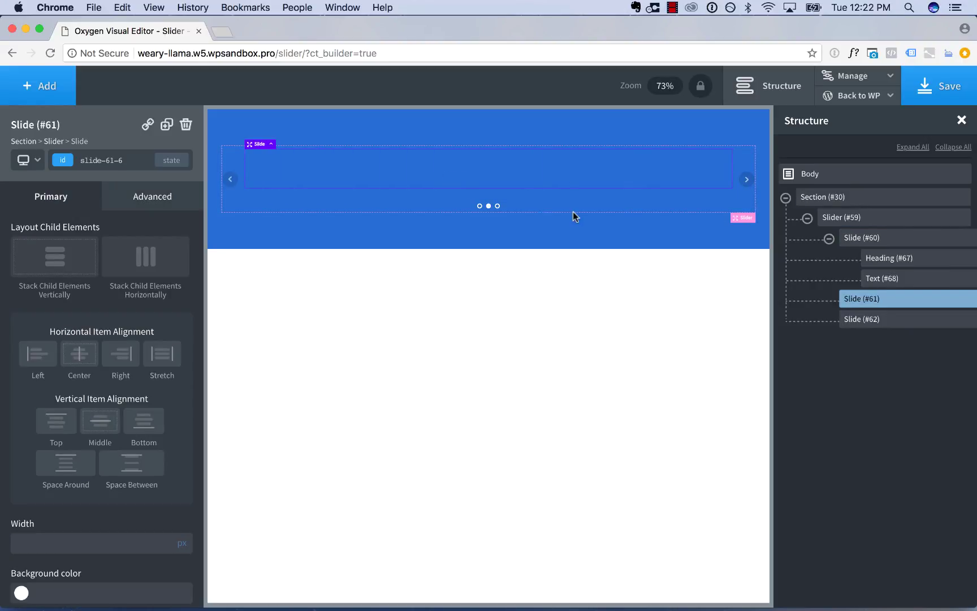
pyautogui.rightClick(446, 177)
pyautogui.rightClick(862, 259)
pyautogui.click(894, 305)
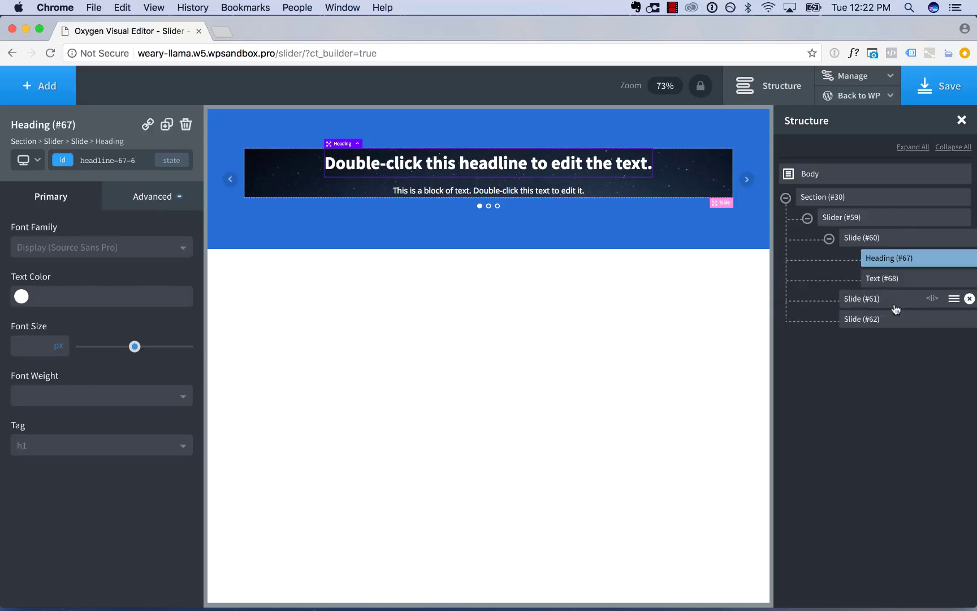
pyautogui.click(953, 302)
pyautogui.click(970, 299)
pyautogui.click(969, 299)
# Step: Duplicate the first slide twice to make three slides
pyautogui.click(884, 240)
pyautogui.click(166, 125)
pyautogui.click(166, 125)
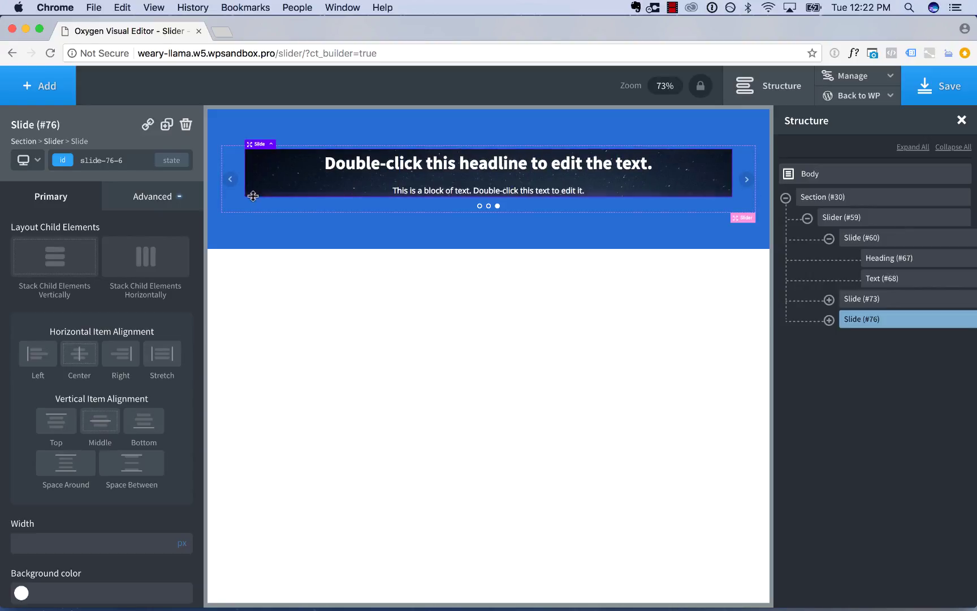
# Step: Give the first duplicated slide the orange flowers photo as its background
pyautogui.click(142, 197)
pyautogui.click(135, 242)
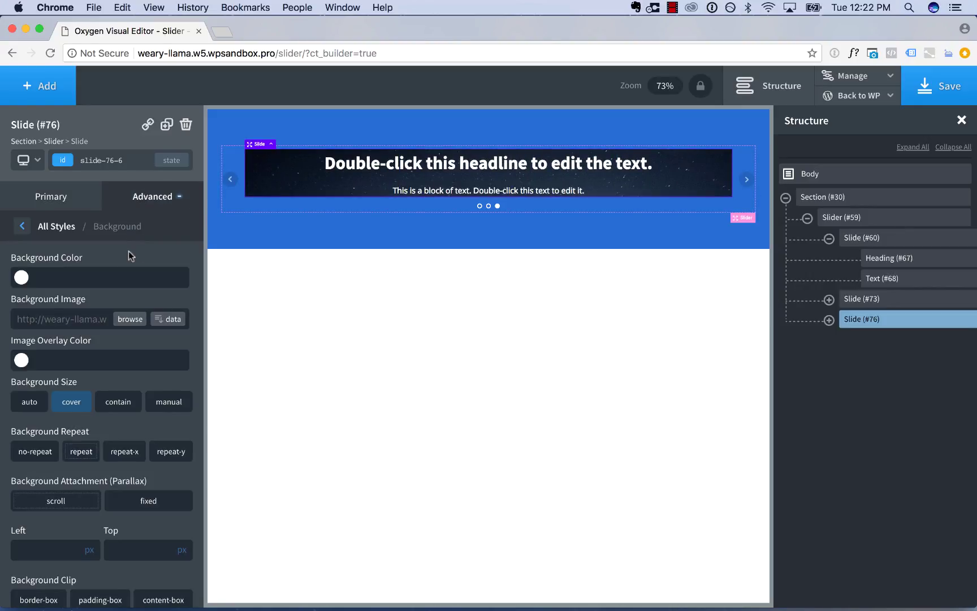
pyautogui.click(123, 320)
pyautogui.click(142, 274)
pyautogui.click(912, 567)
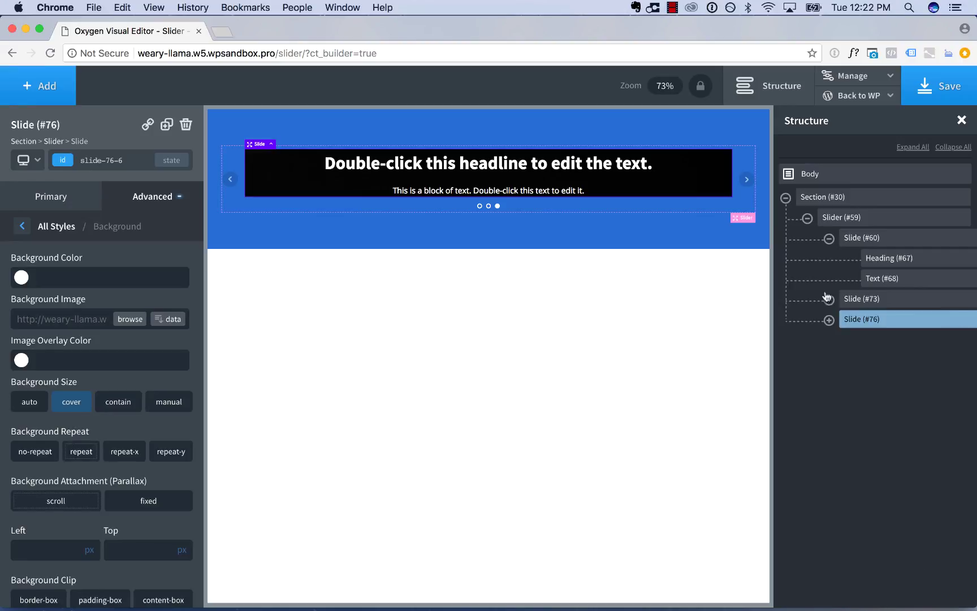
# Step: Set the orange flowers photo as the second slide's background image as well
pyautogui.click(850, 300)
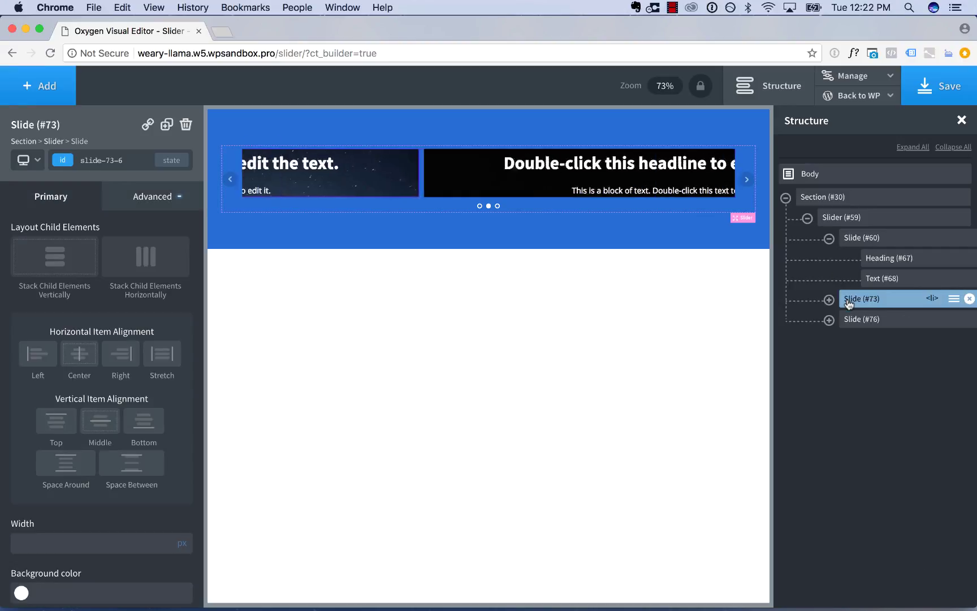
pyautogui.click(148, 205)
pyautogui.click(139, 236)
pyautogui.click(138, 321)
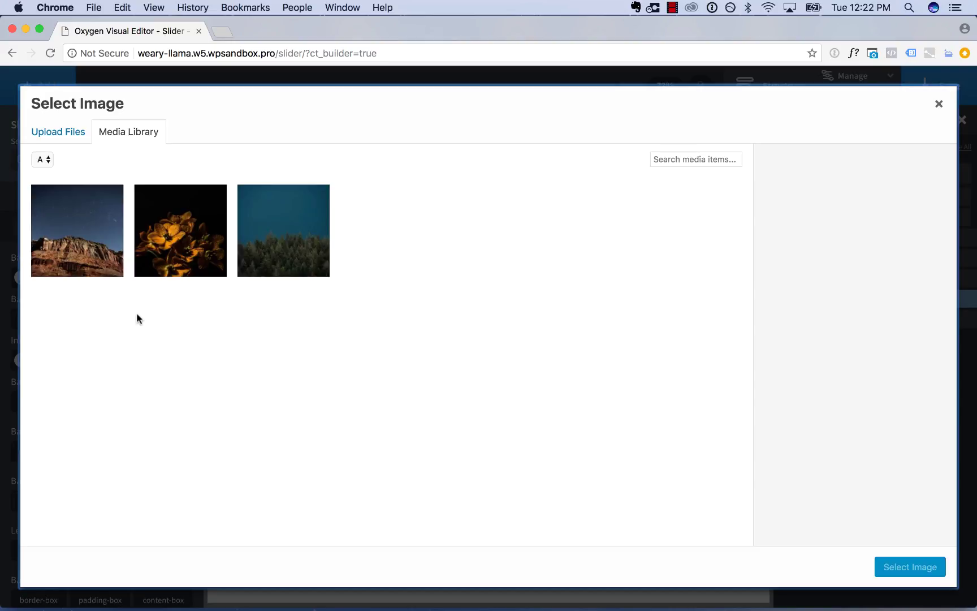
pyautogui.click(180, 238)
pyautogui.rightClick(181, 237)
pyautogui.click(683, 503)
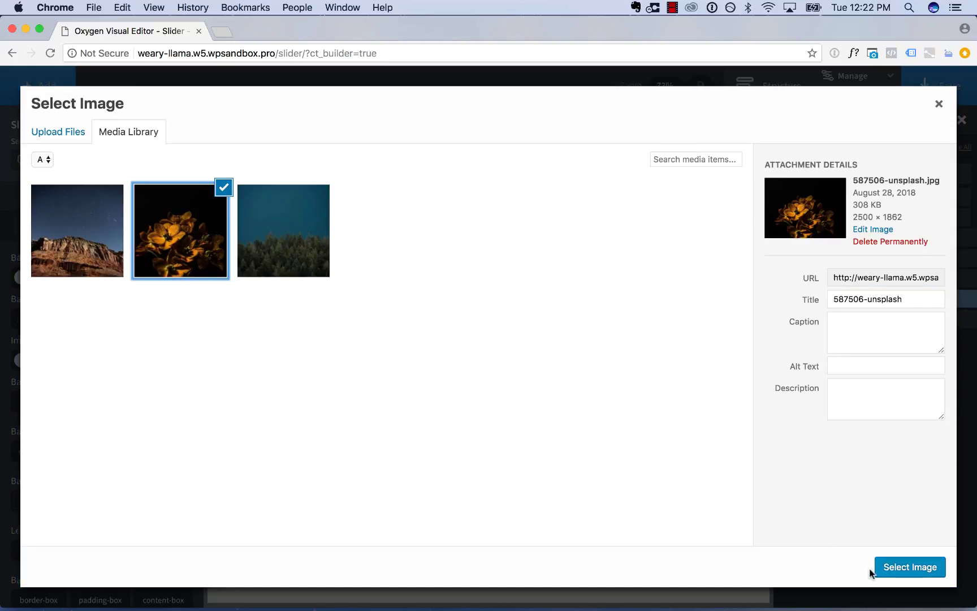
pyautogui.click(899, 568)
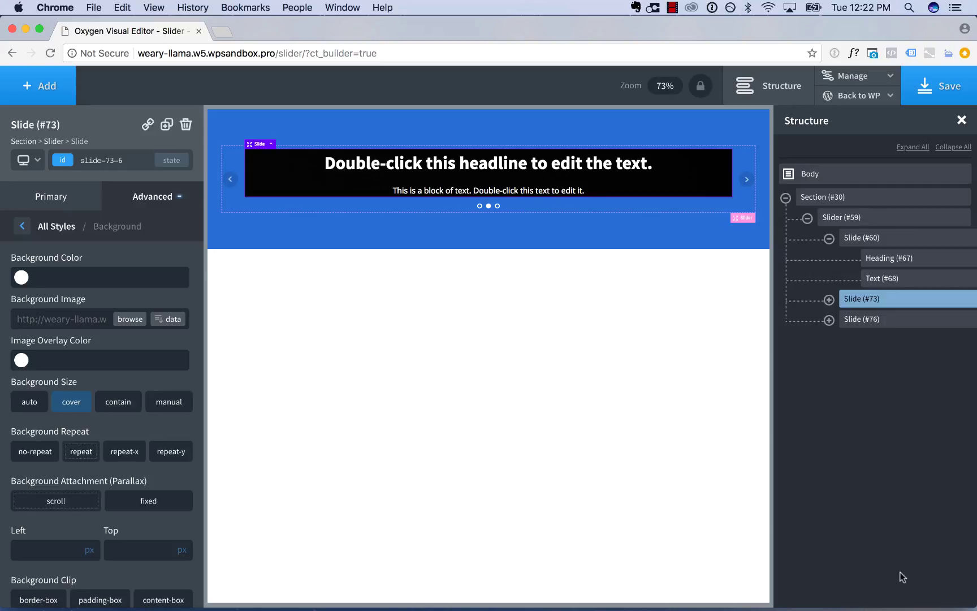
# Step: Set Section #30's padding to 0 on all sides and its container width to full-width
pyautogui.click(613, 128)
pyautogui.click(139, 207)
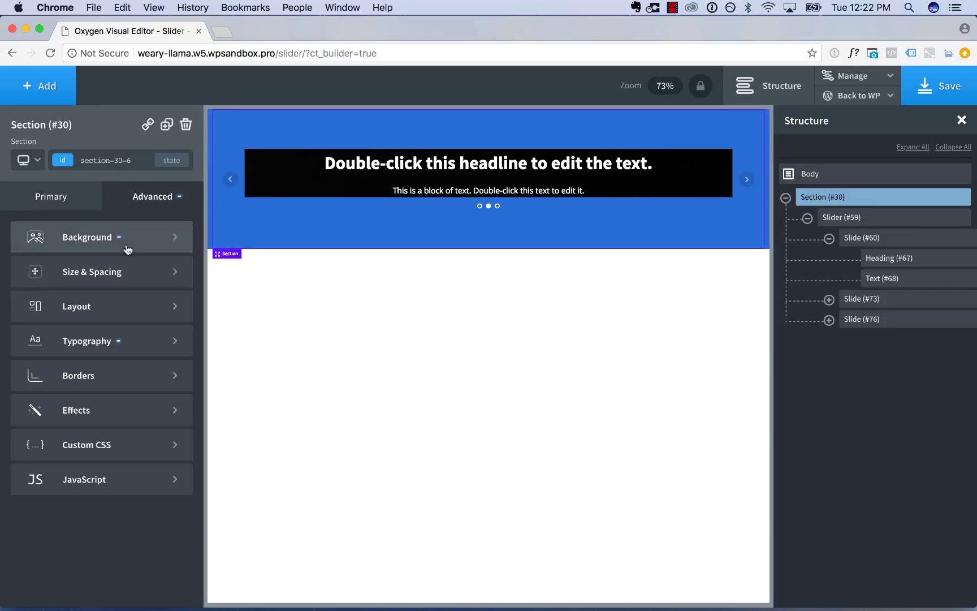
pyautogui.click(131, 273)
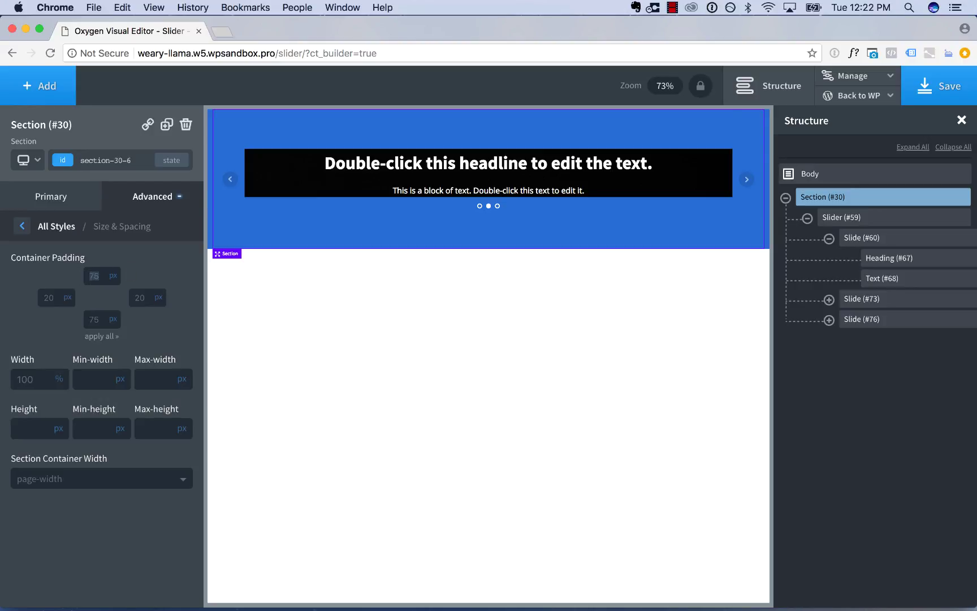
pyautogui.write('0')
pyautogui.click(99, 337)
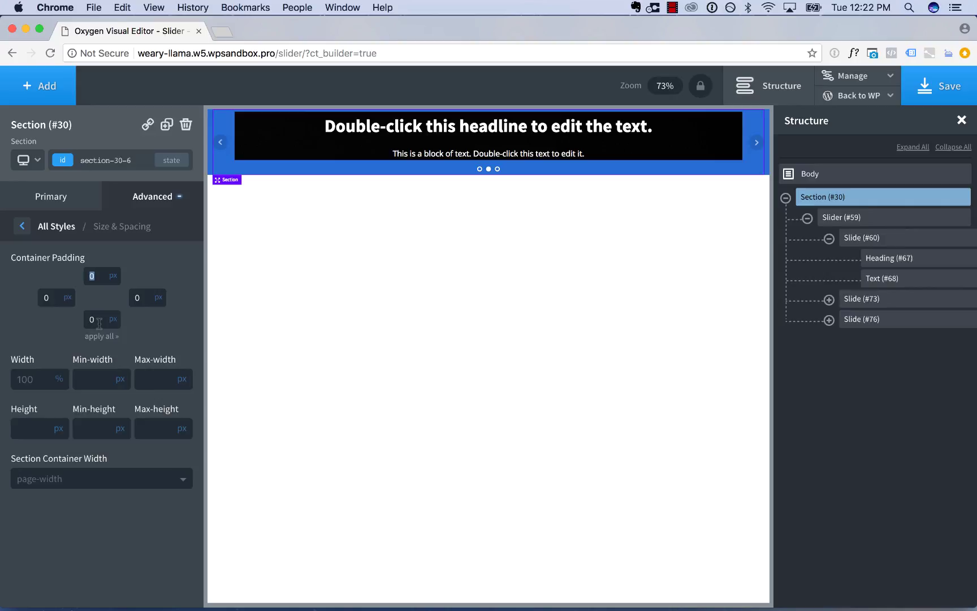
pyautogui.click(70, 480)
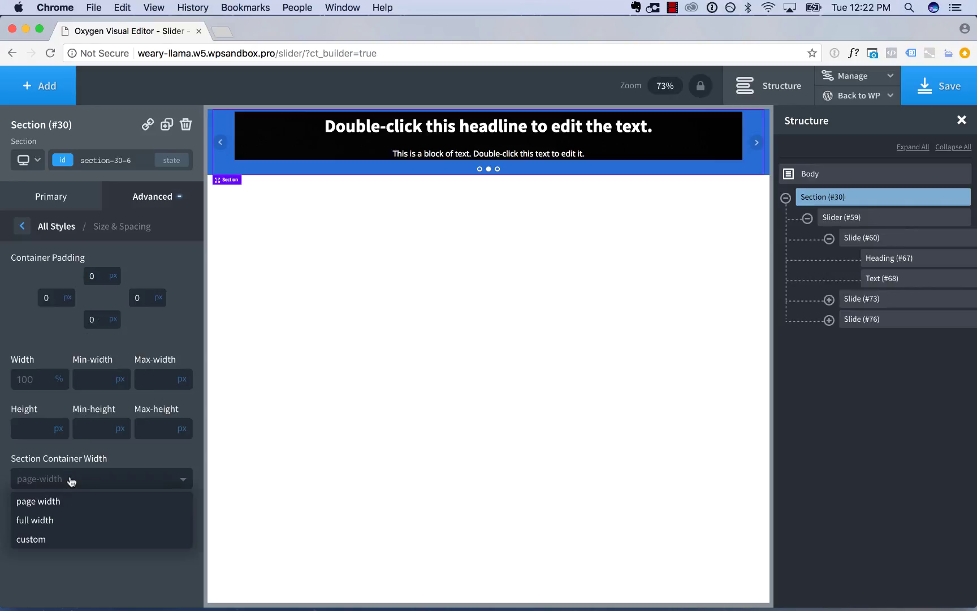
pyautogui.click(59, 518)
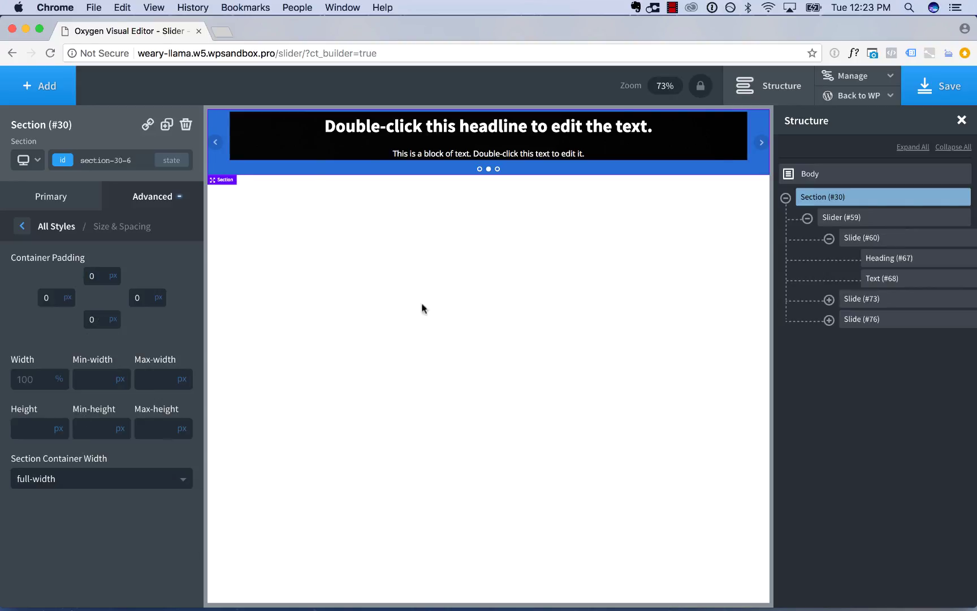
# Step: Hide the Structure panel and set the section height to 100 vh
pyautogui.click(776, 80)
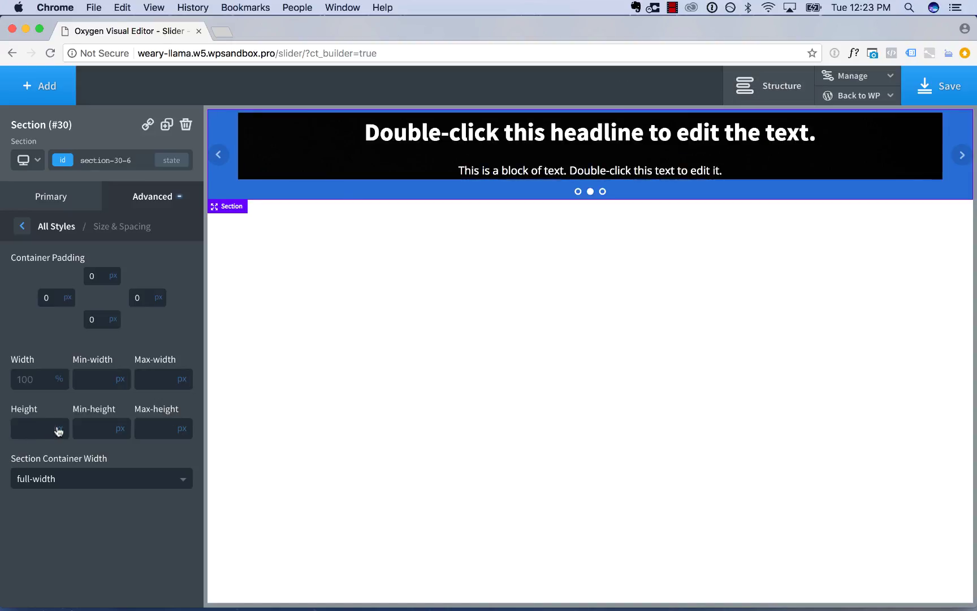
pyautogui.moveTo(58, 428)
pyautogui.click(63, 477)
pyautogui.write('100')
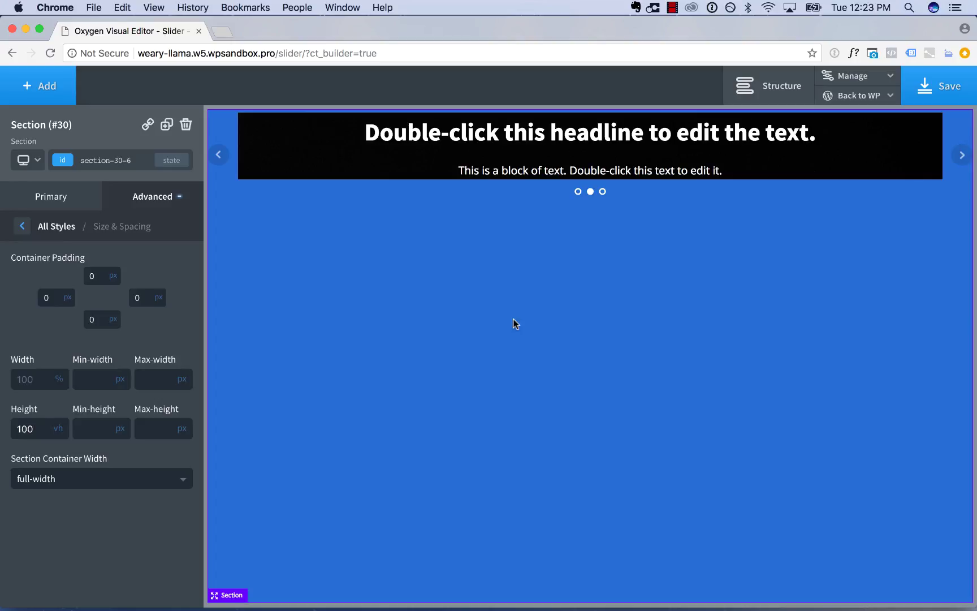
# Step: Turn on Remove Padding Around Slides and Dots Overlay Slider in the slider's Styling options
pyautogui.click(225, 135)
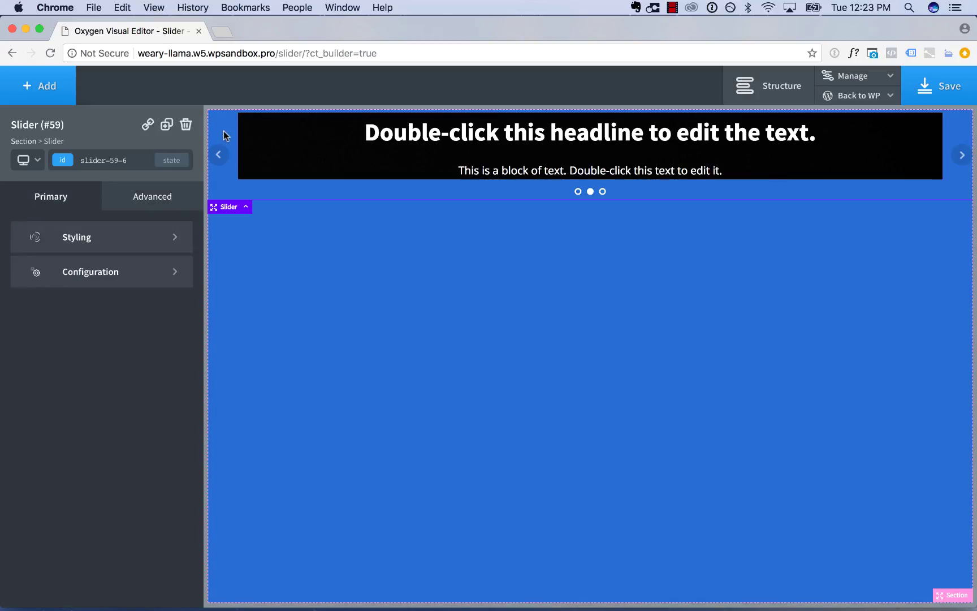
pyautogui.click(126, 271)
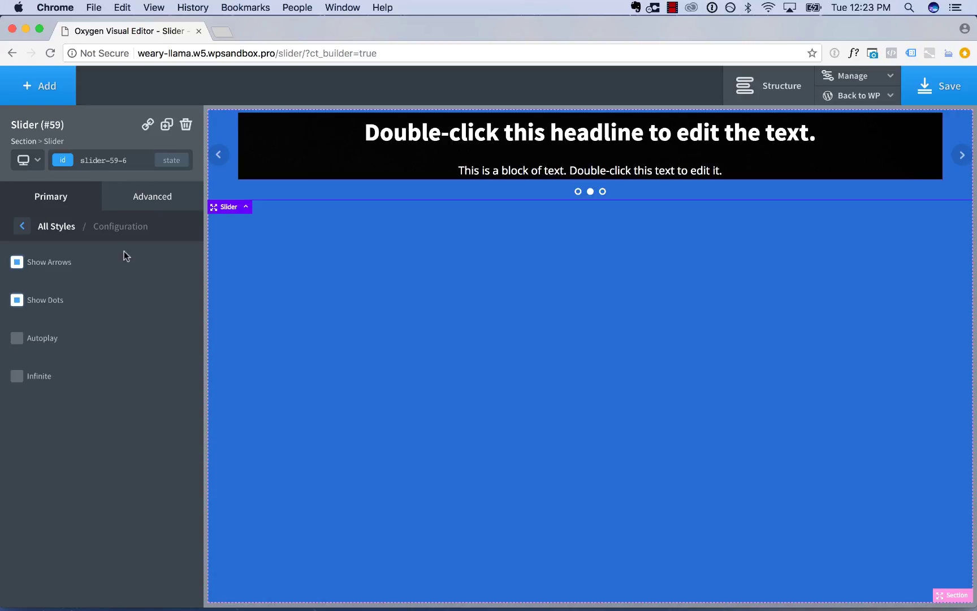
pyautogui.click(57, 226)
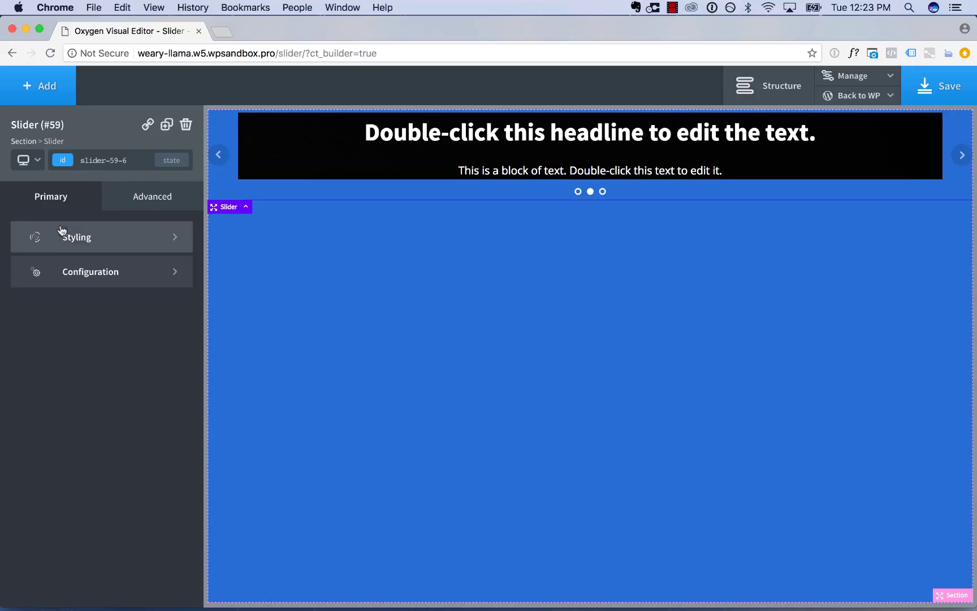
pyautogui.click(61, 243)
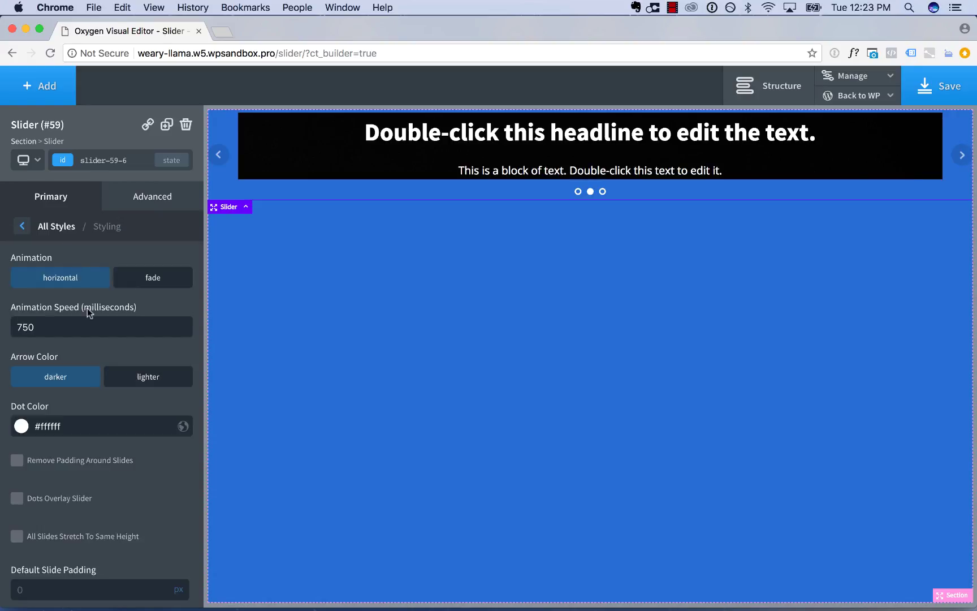
pyautogui.scroll(-1, 87, 311)
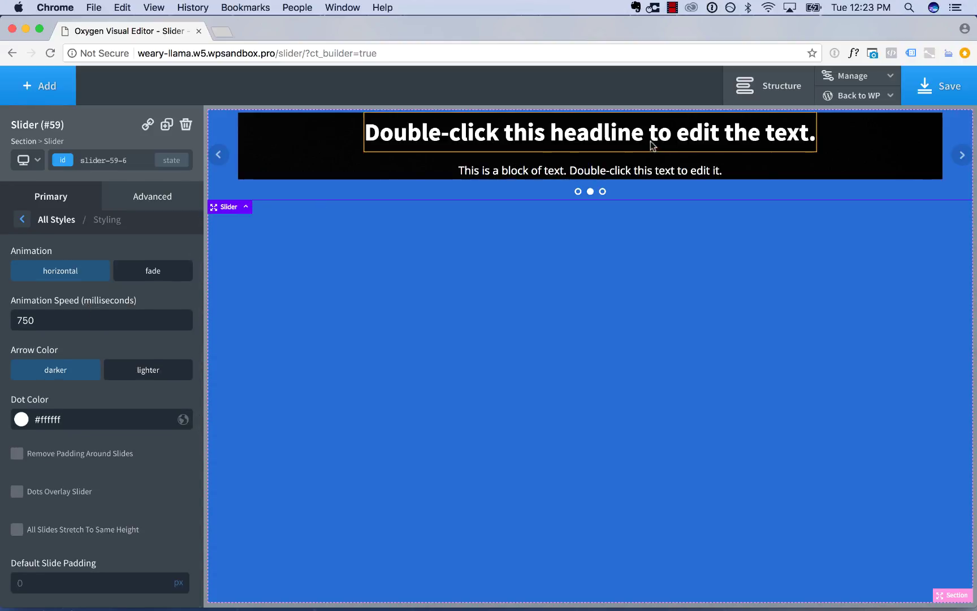
pyautogui.click(962, 155)
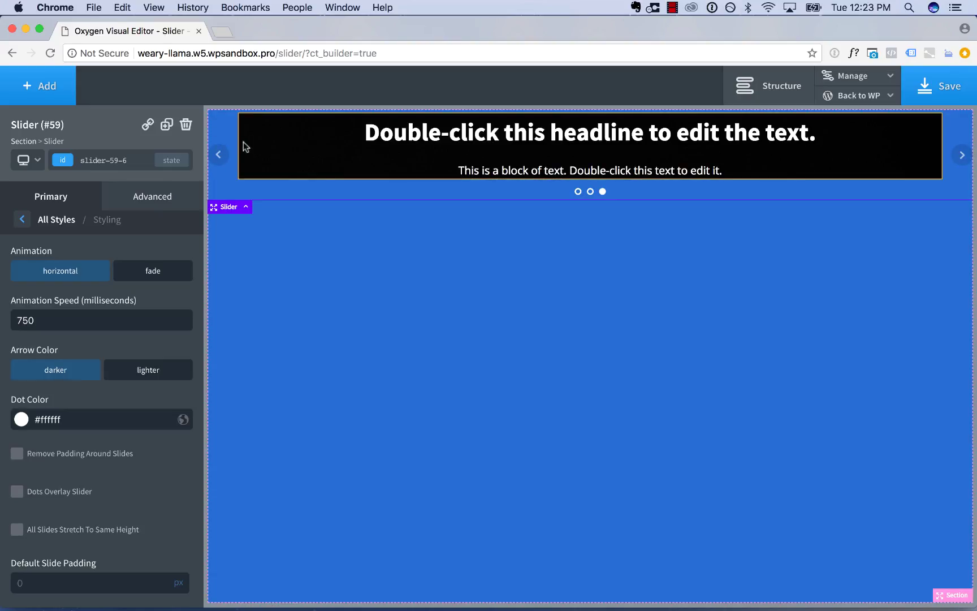
pyautogui.click(376, 163)
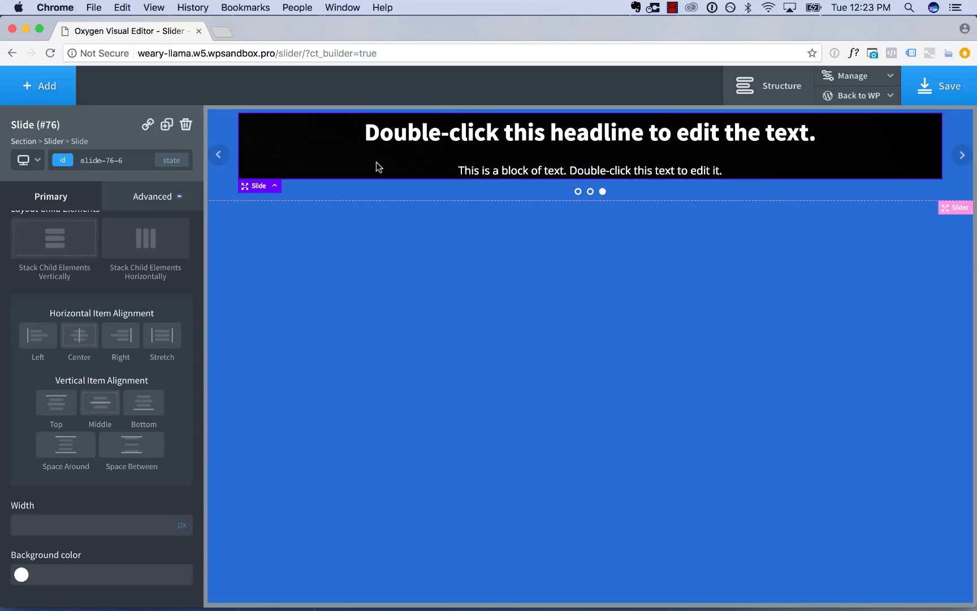
pyautogui.click(224, 126)
pyautogui.click(111, 237)
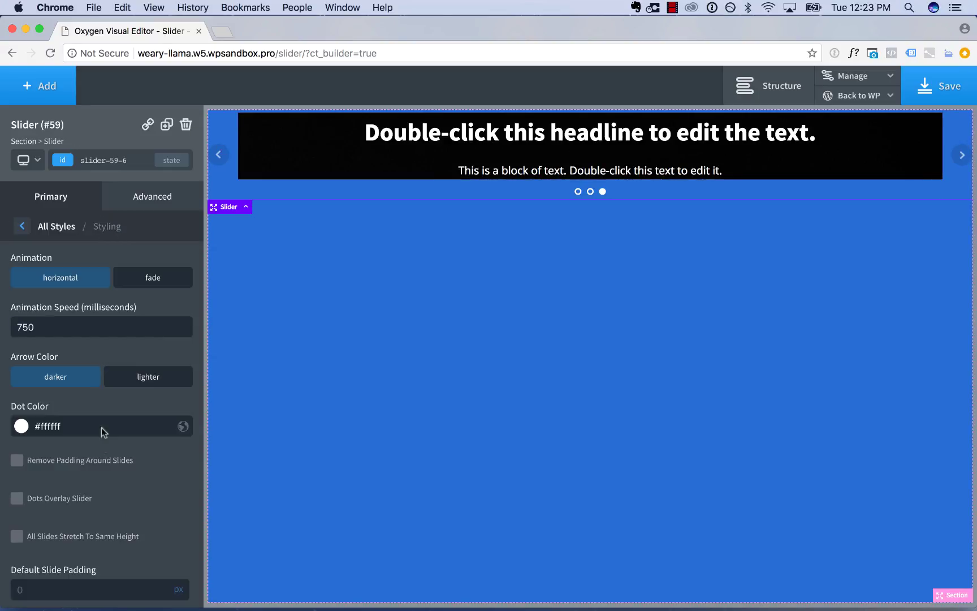
pyautogui.click(93, 461)
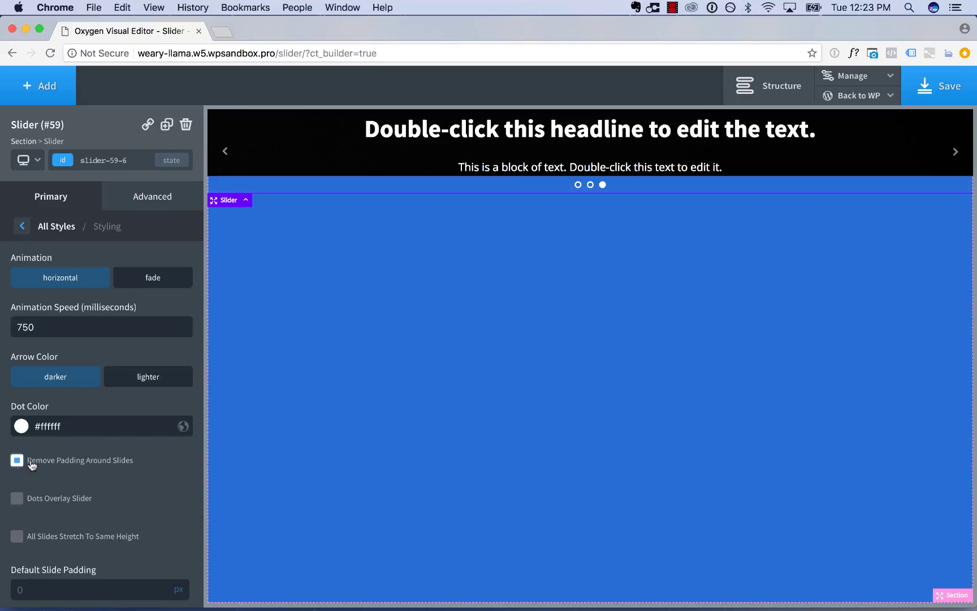
pyautogui.click(57, 499)
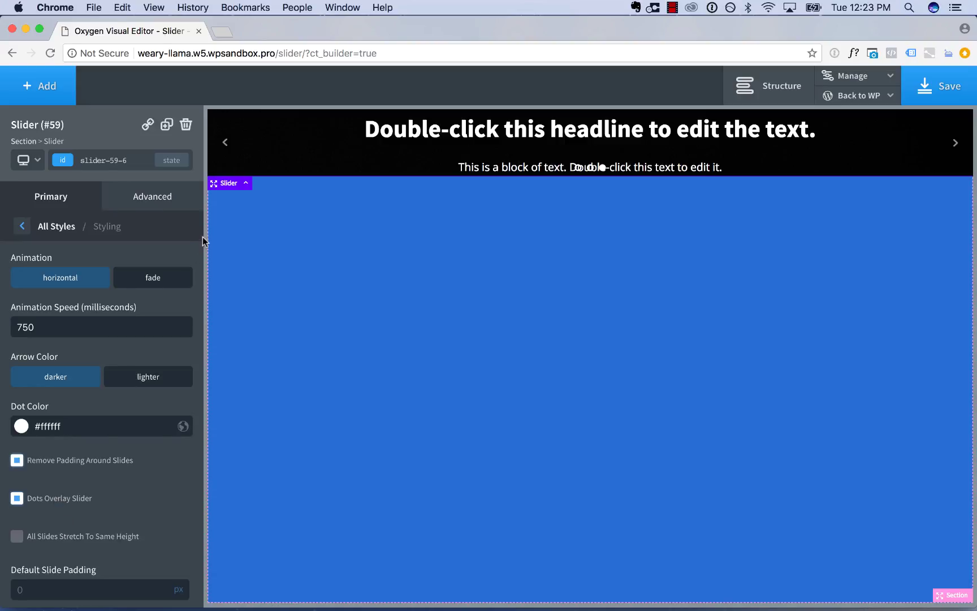
# Step: Set the slider's height to 100 vh under Size & Spacing
pyautogui.click(162, 204)
pyautogui.click(135, 265)
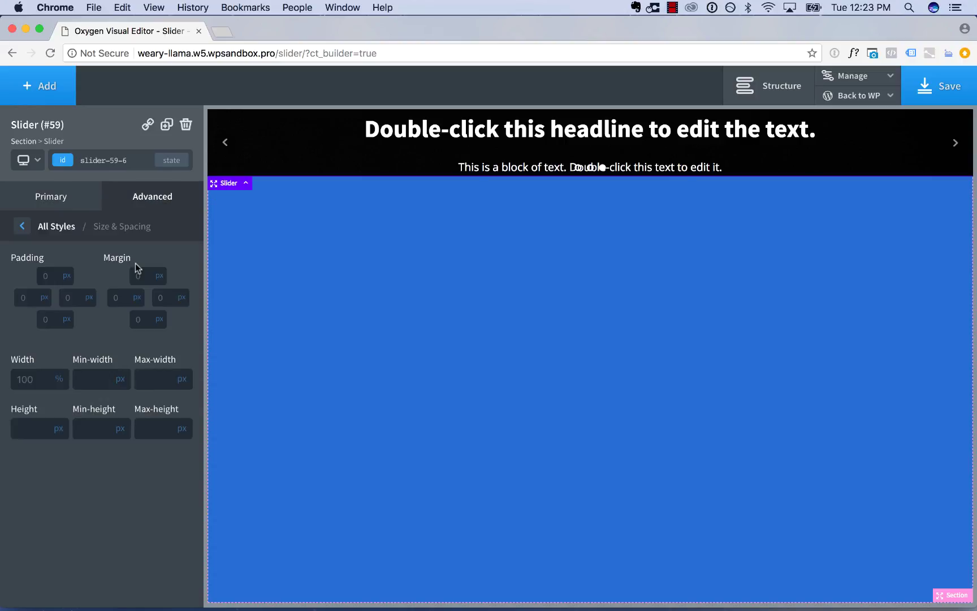
pyautogui.click(59, 429)
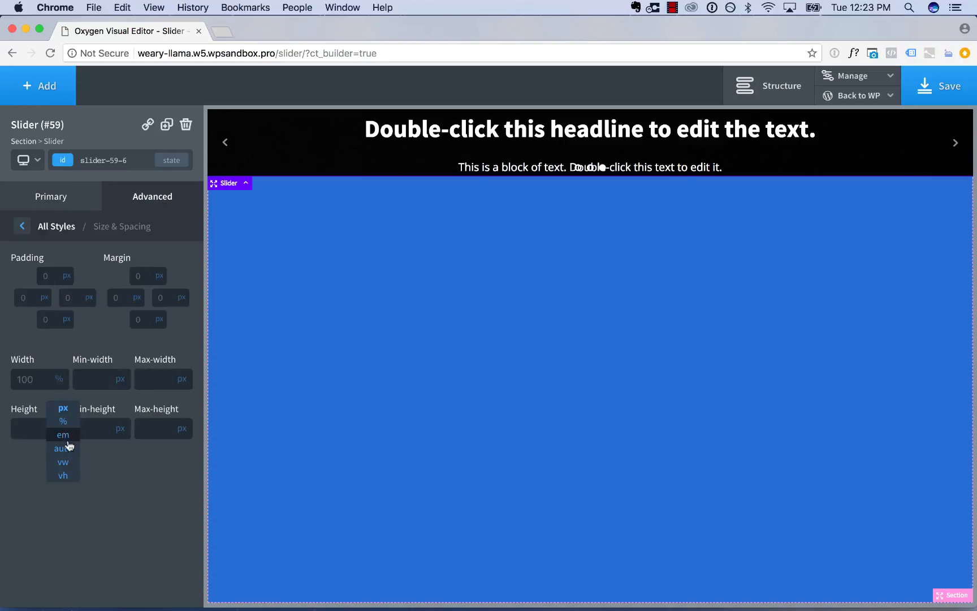
pyautogui.click(63, 476)
pyautogui.click(23, 428)
pyautogui.write('100')
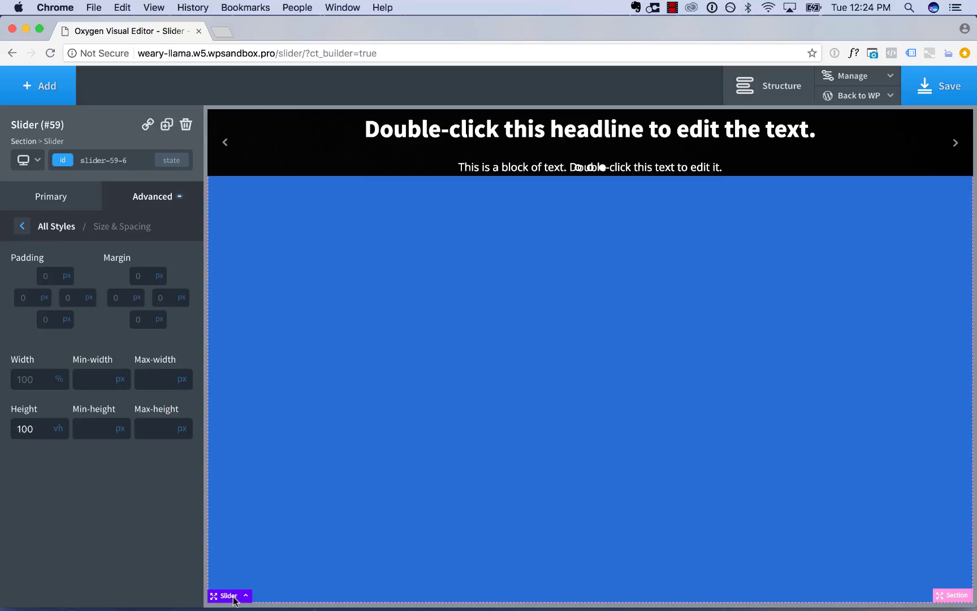
# Step: Turn on All Slides Stretch To Same Height in the slider's Styling options
pyautogui.click(269, 153)
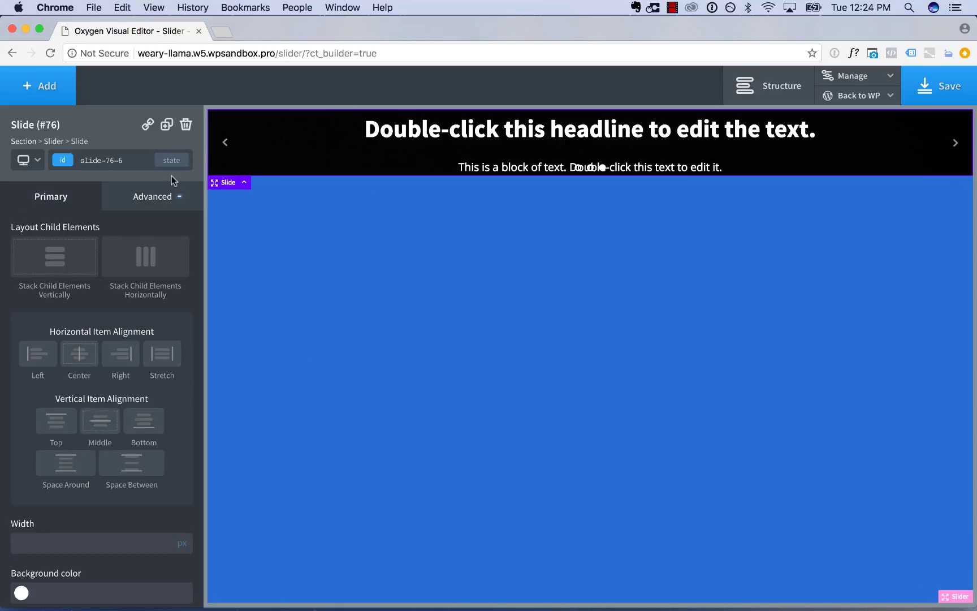
pyautogui.click(52, 141)
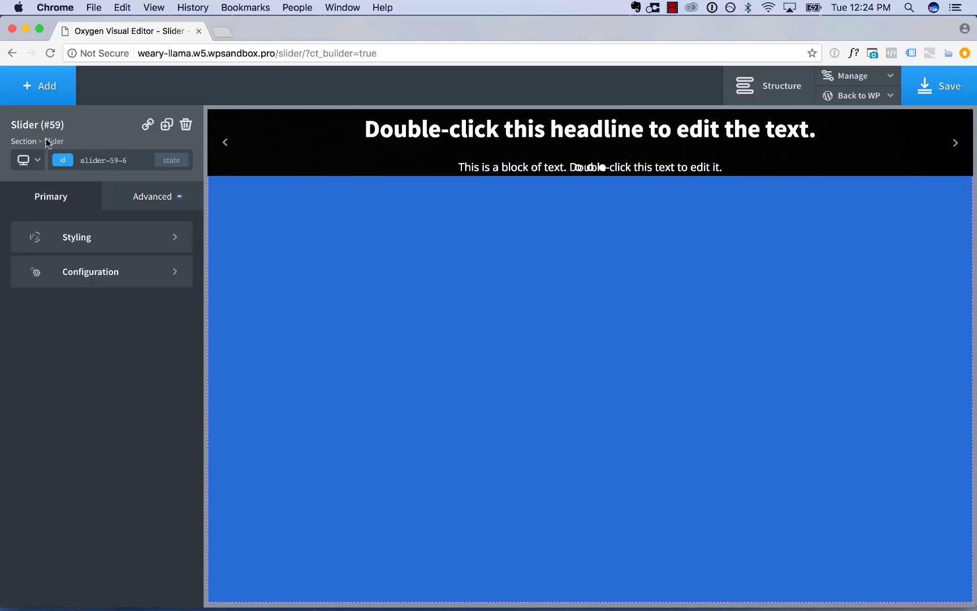
pyautogui.click(130, 273)
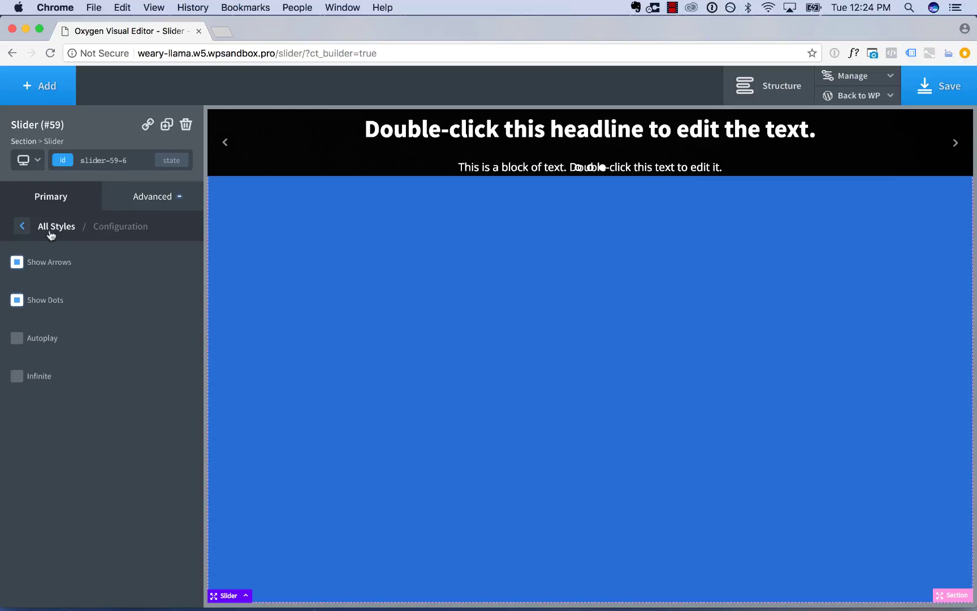
pyautogui.click(20, 228)
pyautogui.click(89, 242)
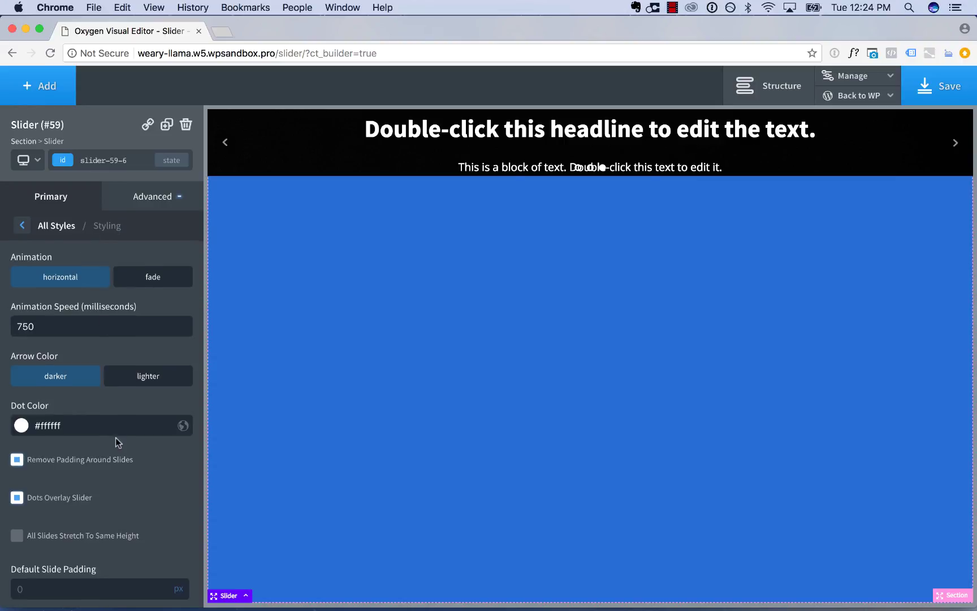
pyautogui.click(102, 535)
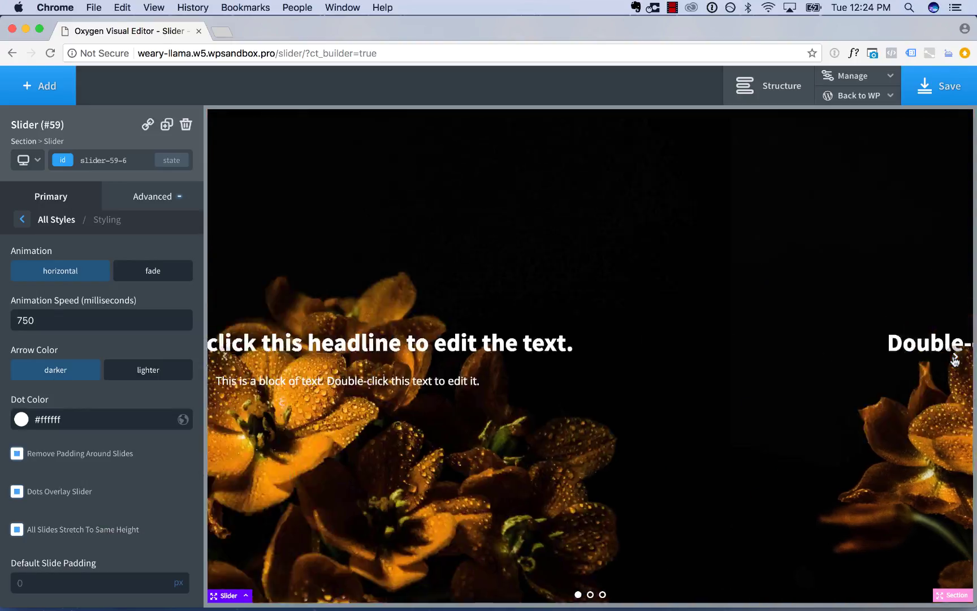
# Step: Step through the slider preview and select the third slide
pyautogui.click(954, 357)
pyautogui.click(954, 357)
pyautogui.click(954, 357)
pyautogui.click(954, 357)
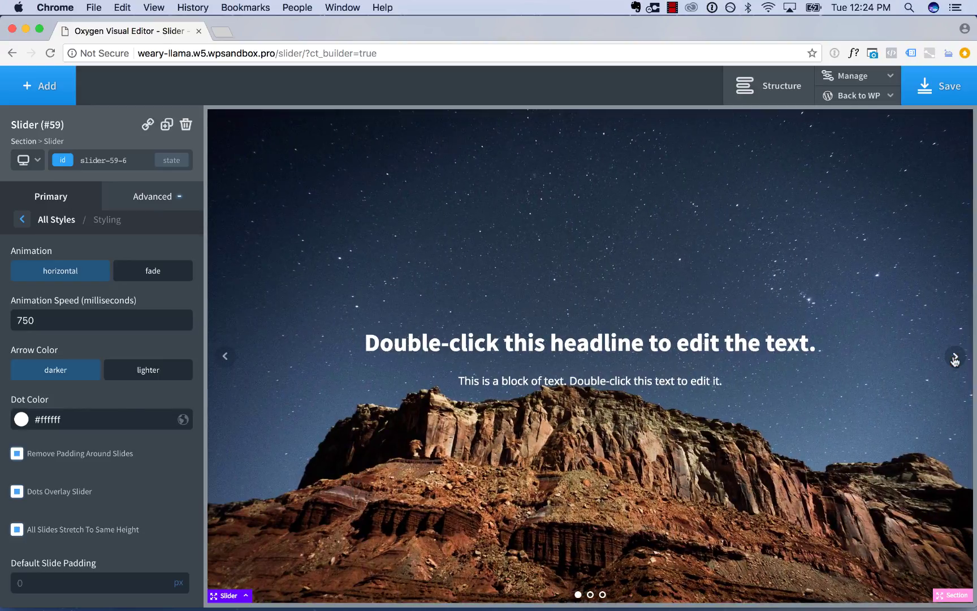
pyautogui.click(954, 357)
pyautogui.click(955, 357)
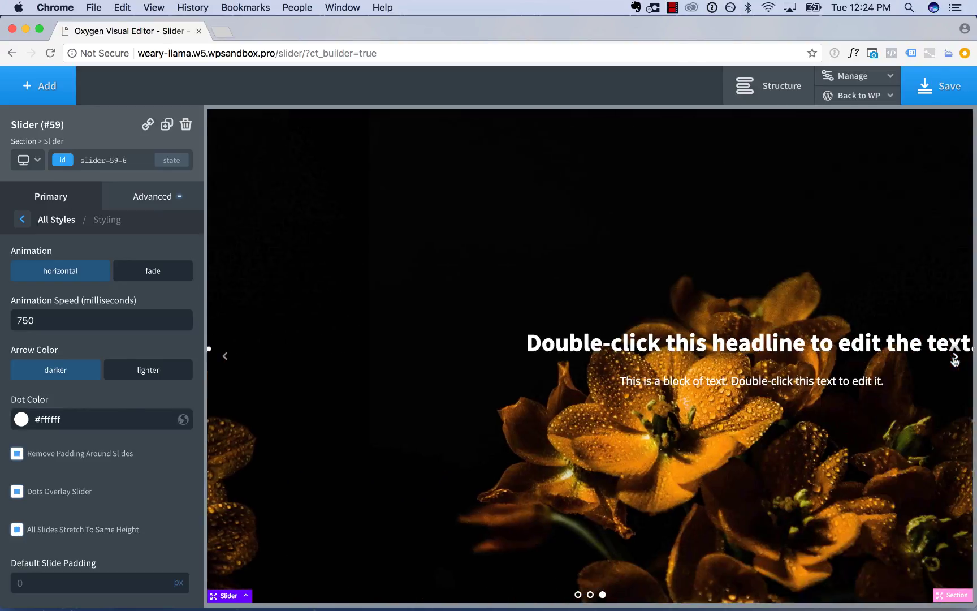
pyautogui.click(659, 236)
# Step: Set the pine forest photo from the Media Library as the third slide's background
pyautogui.click(173, 197)
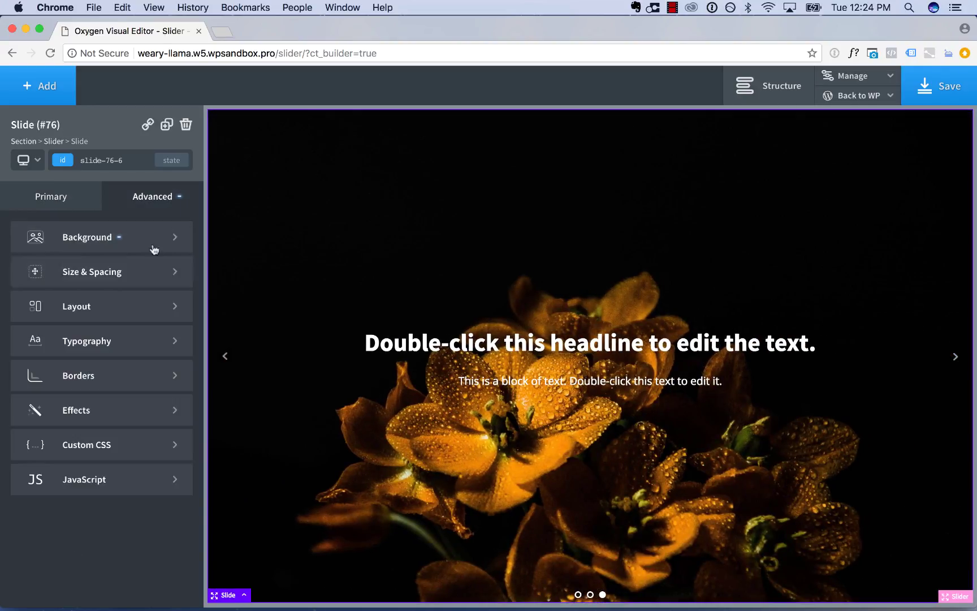
pyautogui.click(142, 240)
pyautogui.click(132, 320)
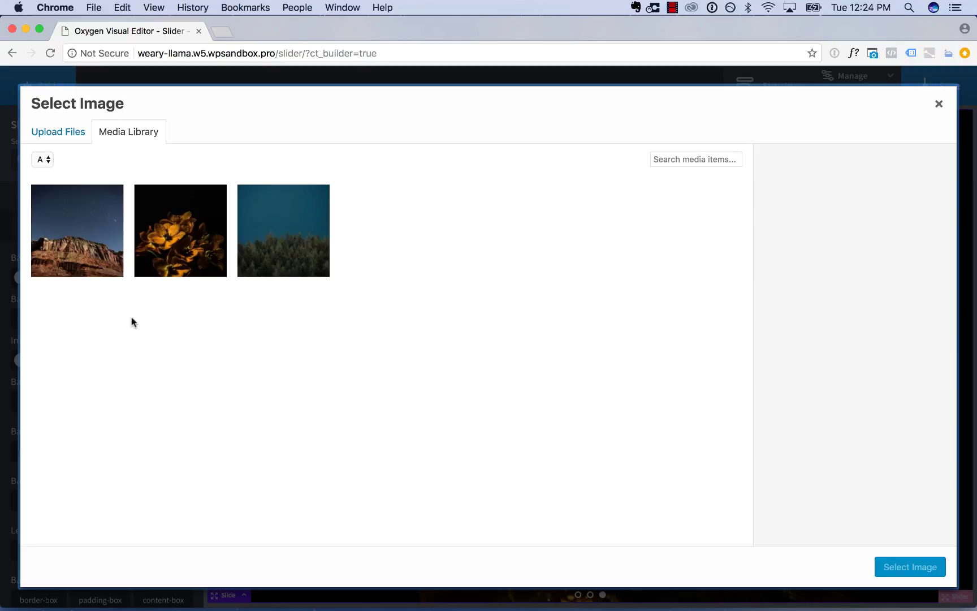
pyautogui.click(274, 224)
pyautogui.click(909, 567)
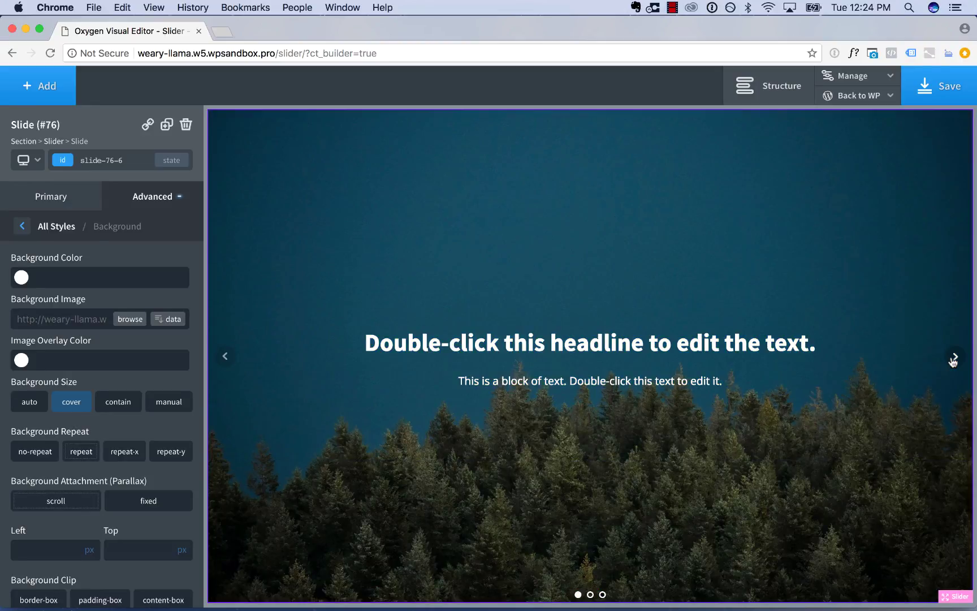
# Step: Cycle through the three slides in the preview and save the page
pyautogui.click(955, 357)
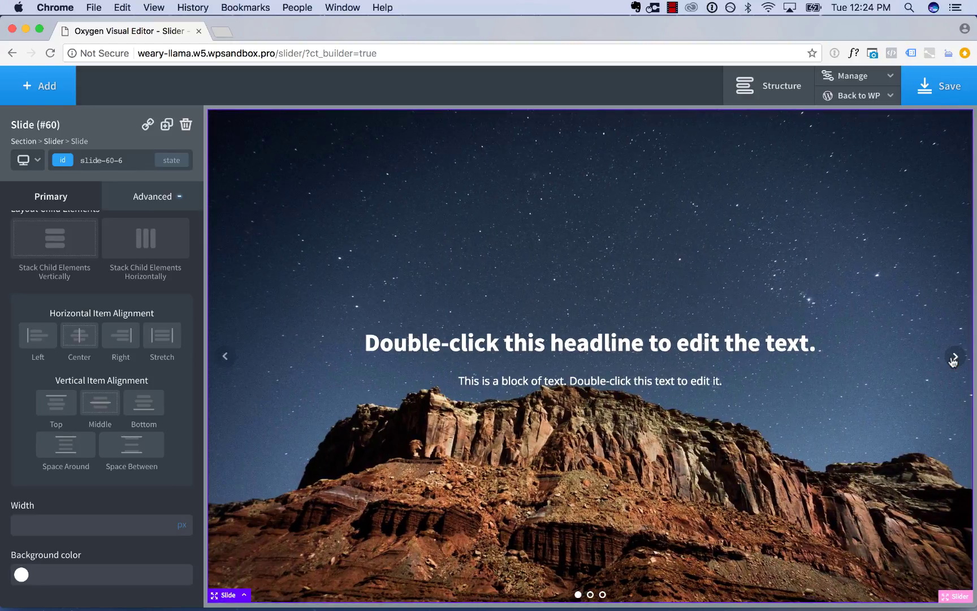
pyautogui.click(954, 359)
pyautogui.click(954, 358)
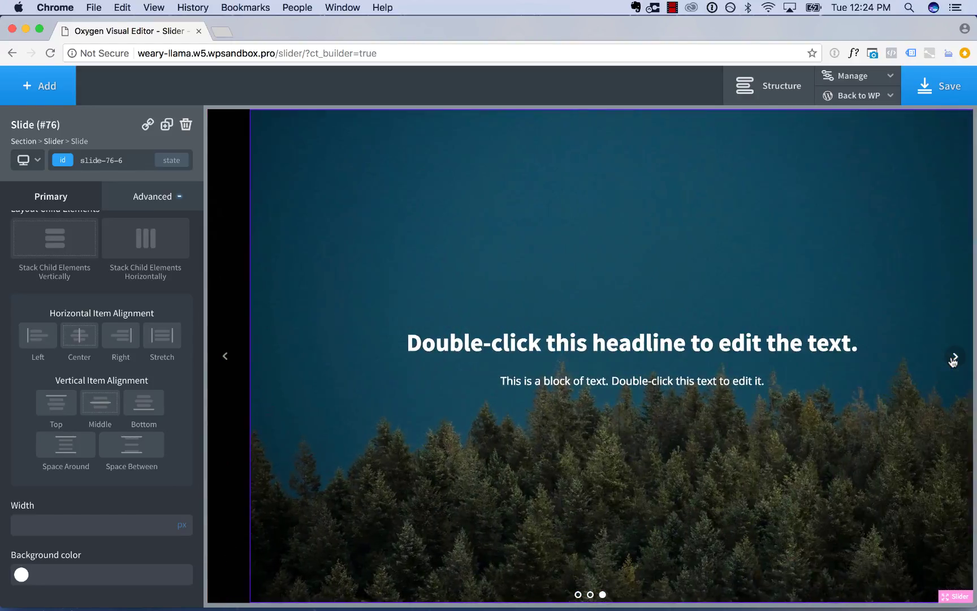
pyautogui.click(928, 85)
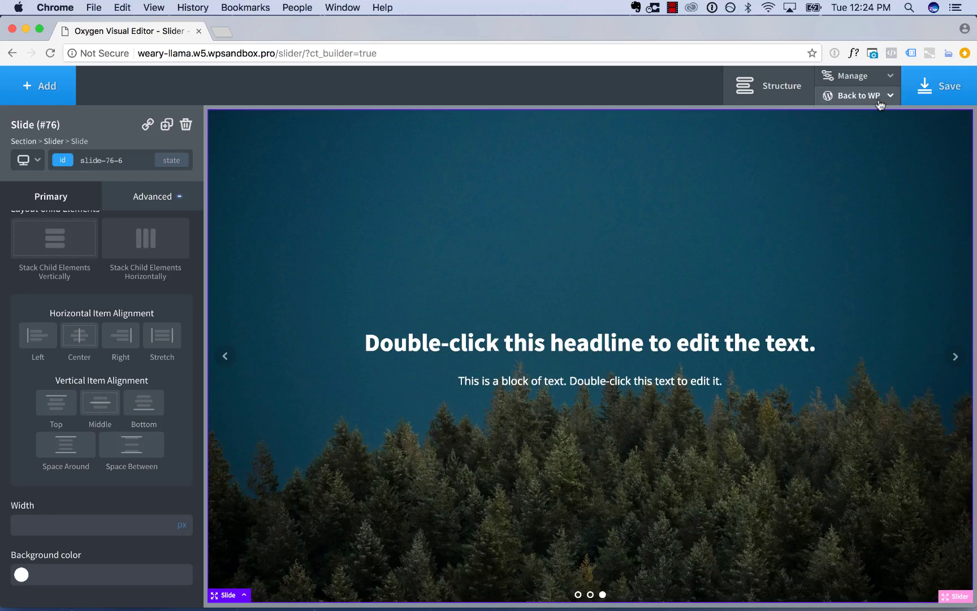
# Step: Open the frontend in a new tab, cycle through its three slides, then return to the editor
pyautogui.moveTo(859, 95)
pyautogui.rightClick(855, 141)
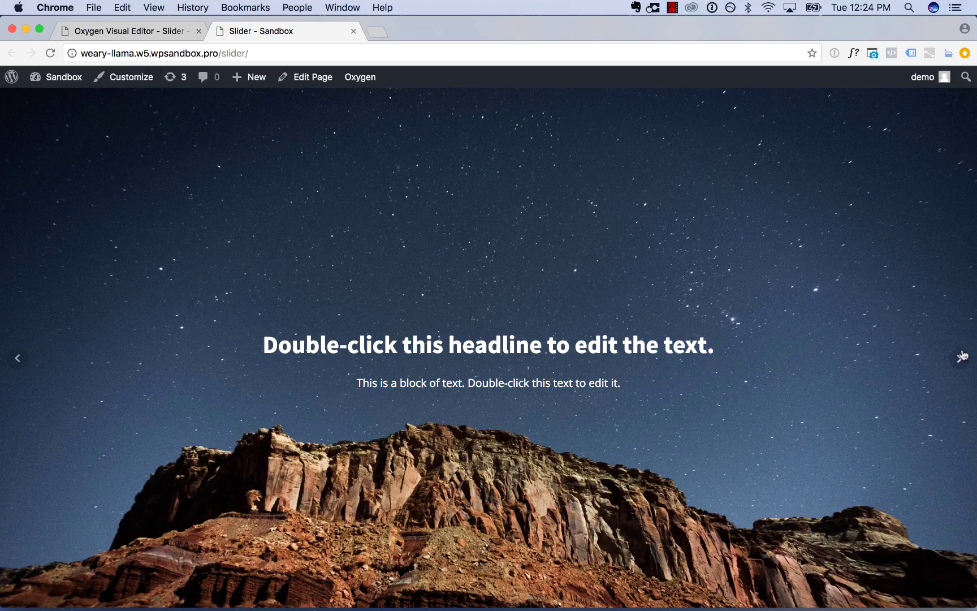
pyautogui.click(961, 356)
pyautogui.click(961, 357)
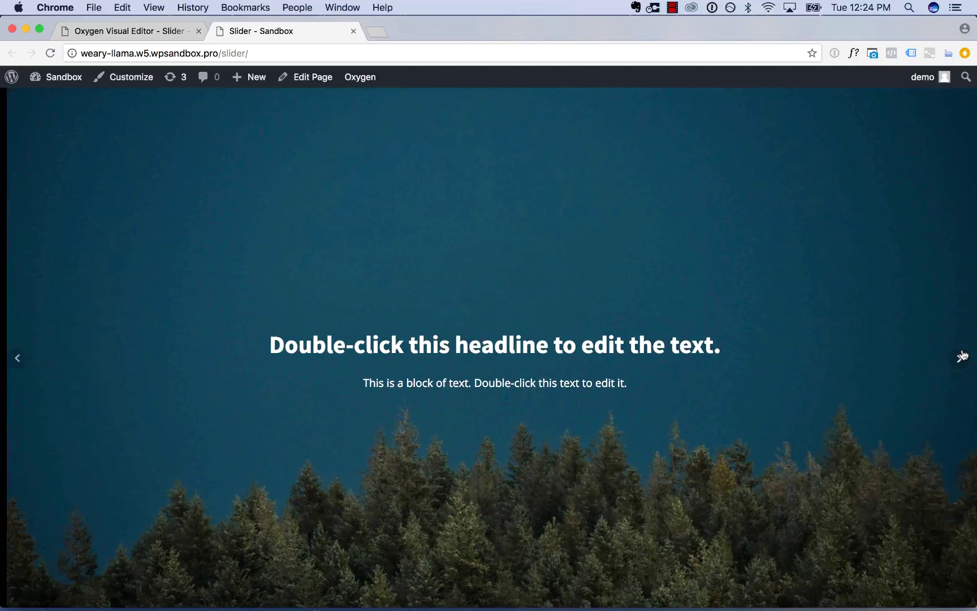
pyautogui.click(961, 357)
pyautogui.click(961, 357)
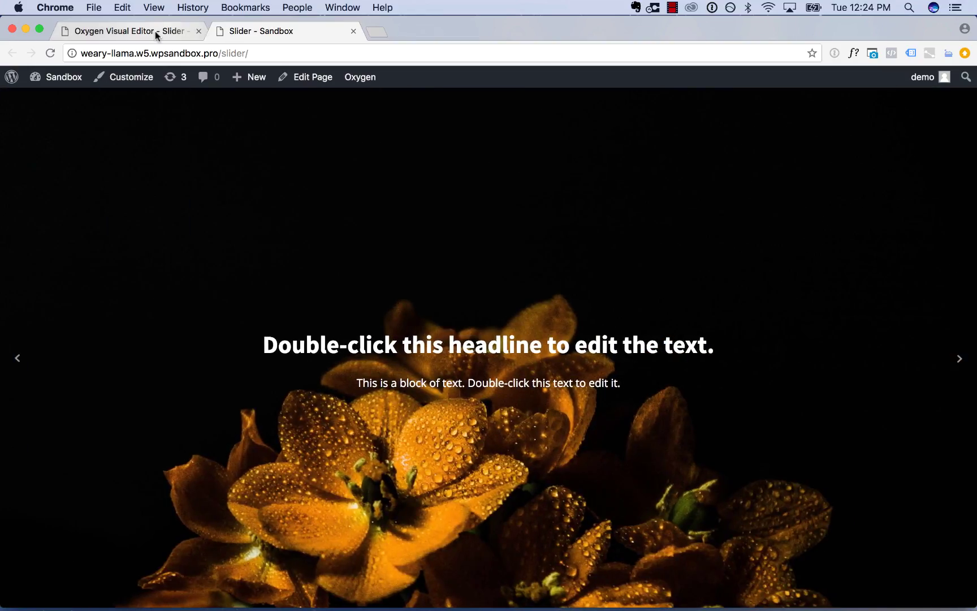
pyautogui.click(156, 32)
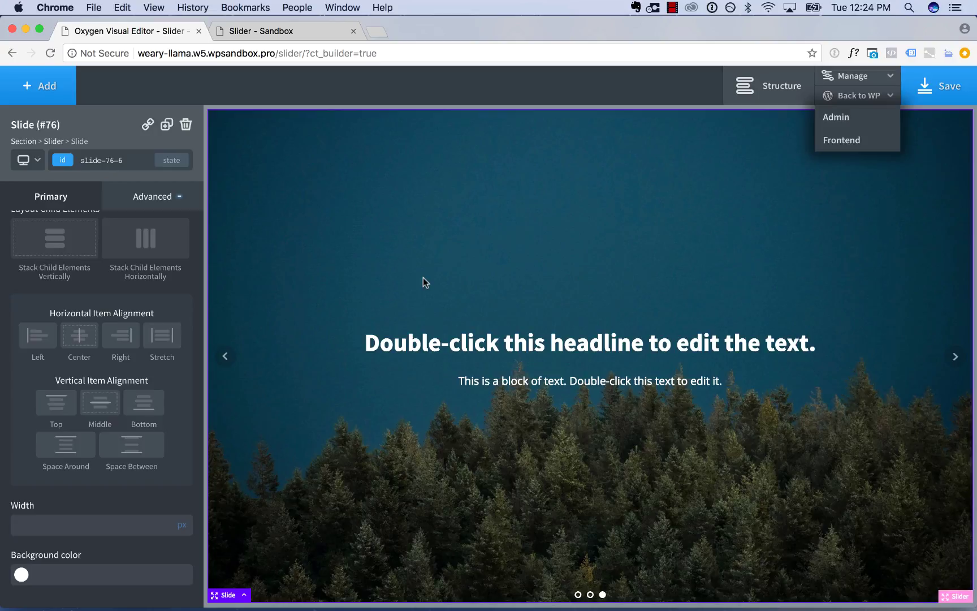